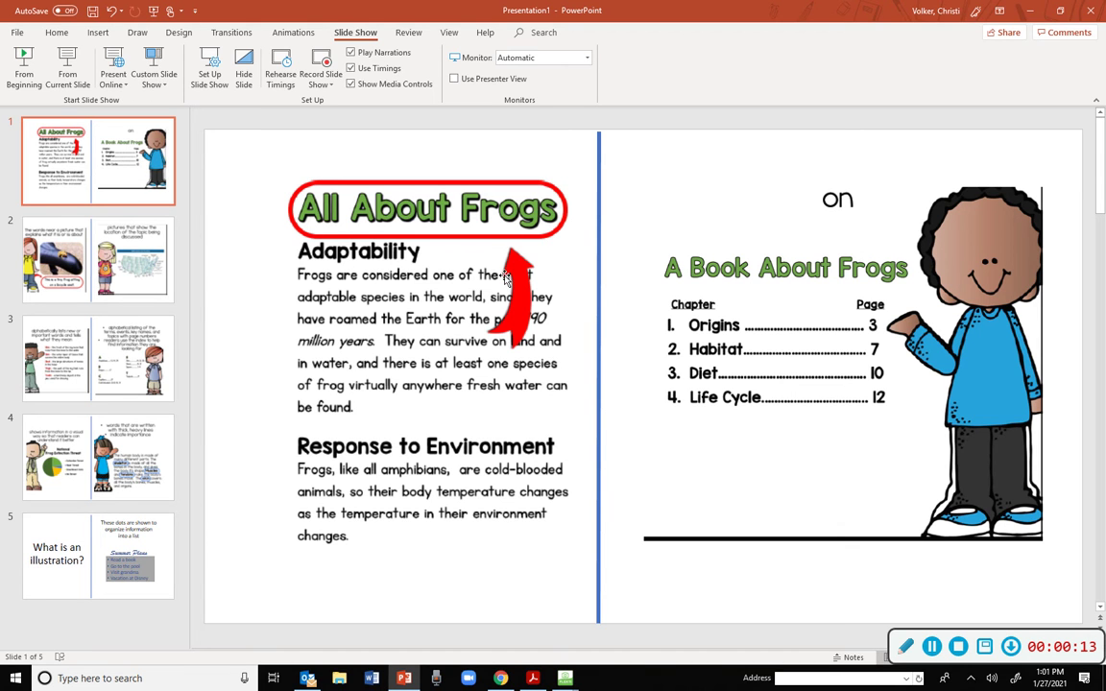
- Draw a blue star beside the "All About Frogs" title with the annotation pen
{"action": "left_click", "coordinate": [906, 646]}
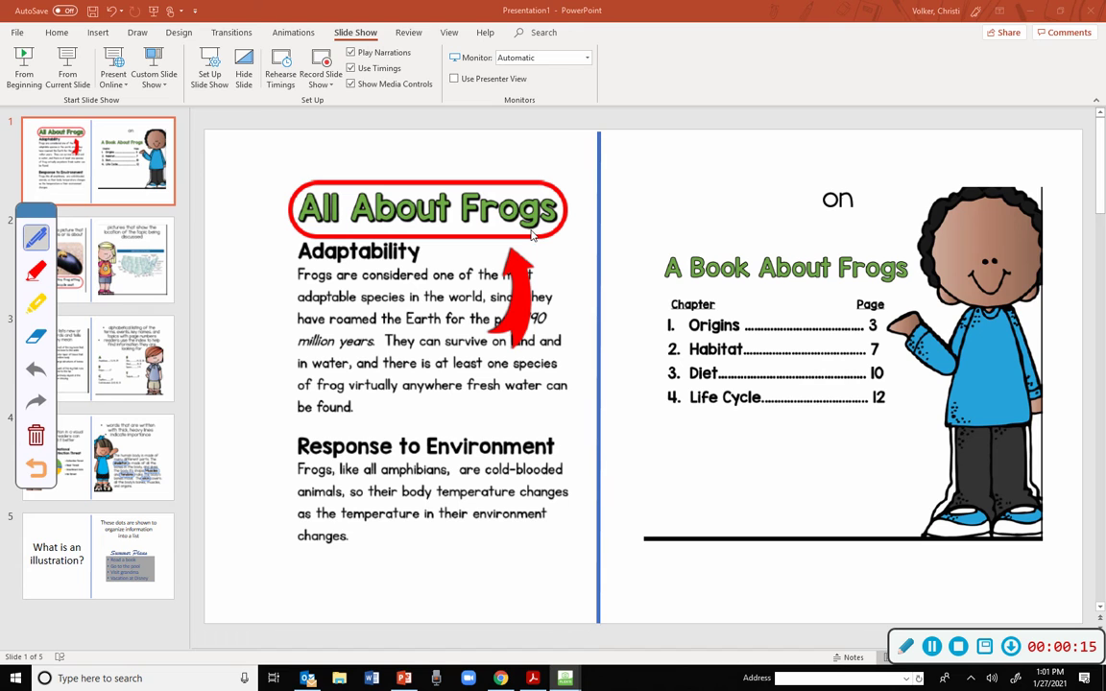
{"action": "mouse_move", "coordinate": [256, 211]}
{"action": "left_mouse_down"}
{"action": "mouse_move", "coordinate": [256, 162]}
{"action": "mouse_move", "coordinate": [288, 176]}
{"action": "mouse_move", "coordinate": [226, 180]}
{"action": "mouse_move", "coordinate": [273, 204]}
{"action": "left_mouse_up"}
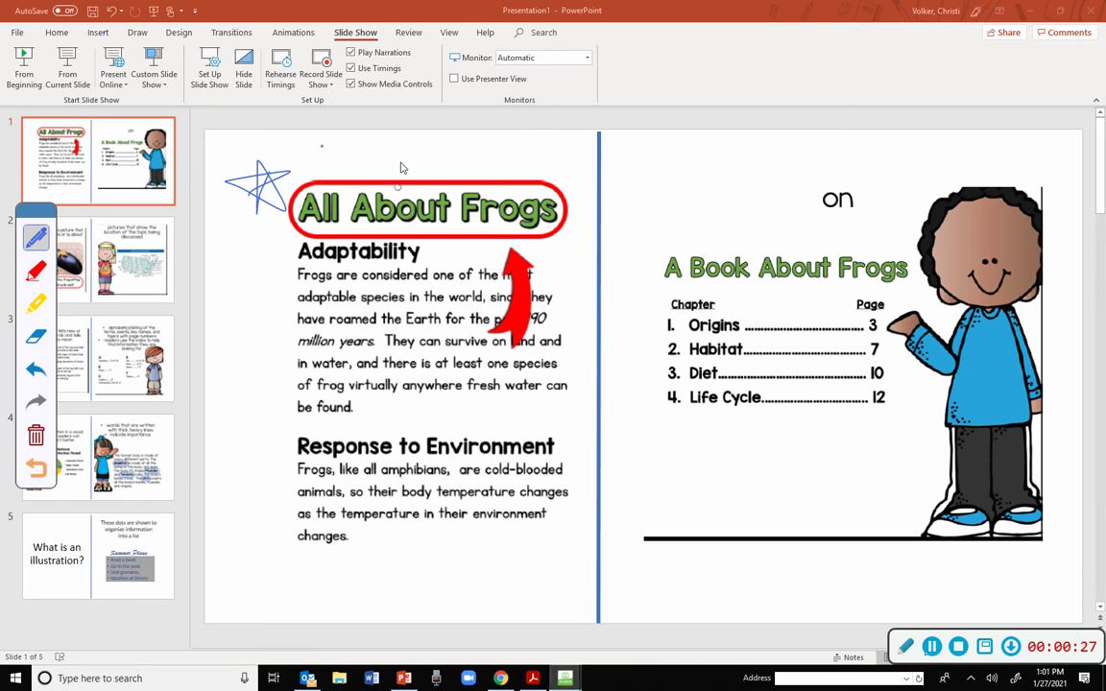
- Label the "All About Frogs" example with the text "Heading" in the text box above its title
{"action": "left_click", "coordinate": [362, 155]}
{"action": "type", "text": "Heading"}
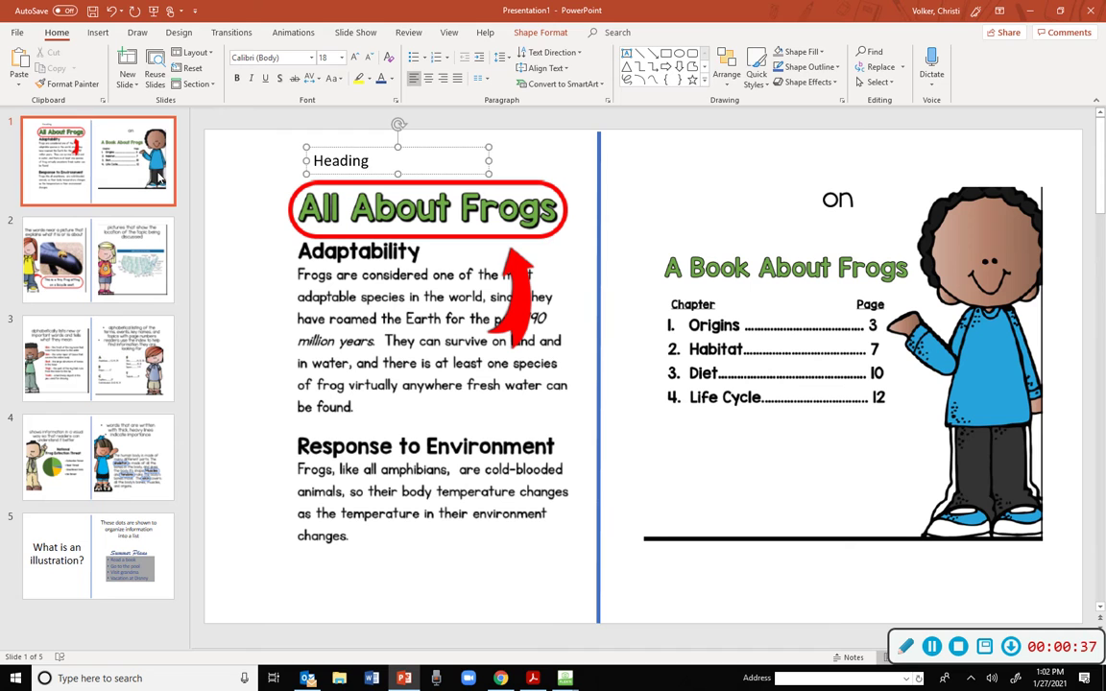
- Add a text box reading "Table of Contents" above the "A Book About Frogs" chapter list
{"action": "left_click", "coordinate": [849, 303]}
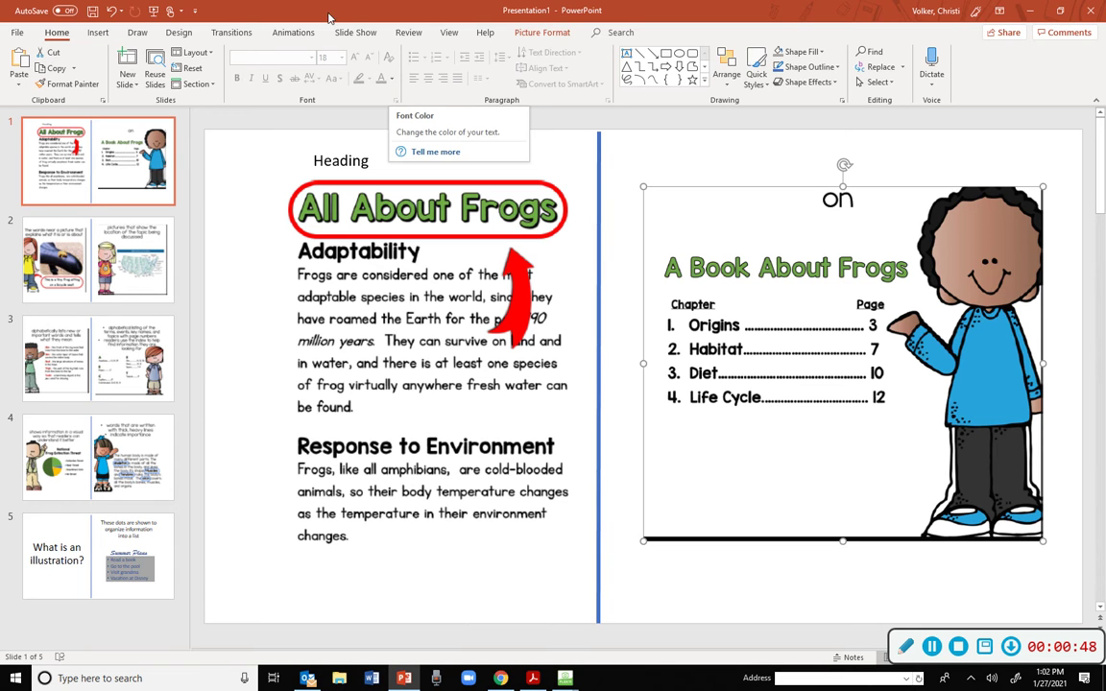
{"action": "left_click", "coordinate": [108, 35]}
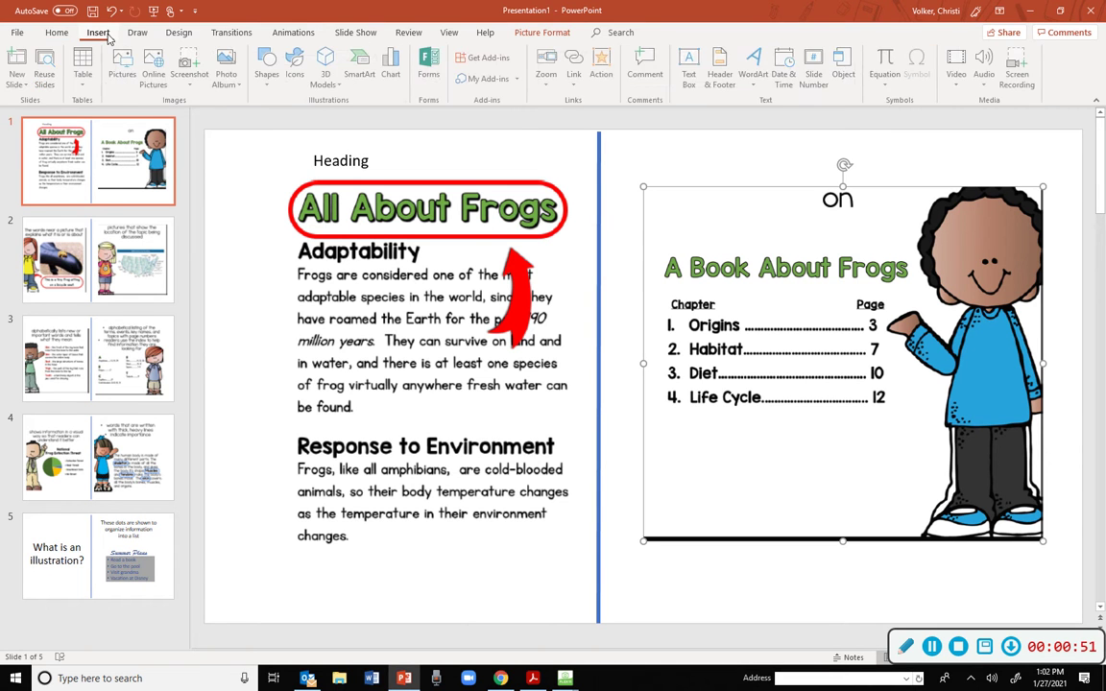
{"action": "left_click", "coordinate": [693, 65]}
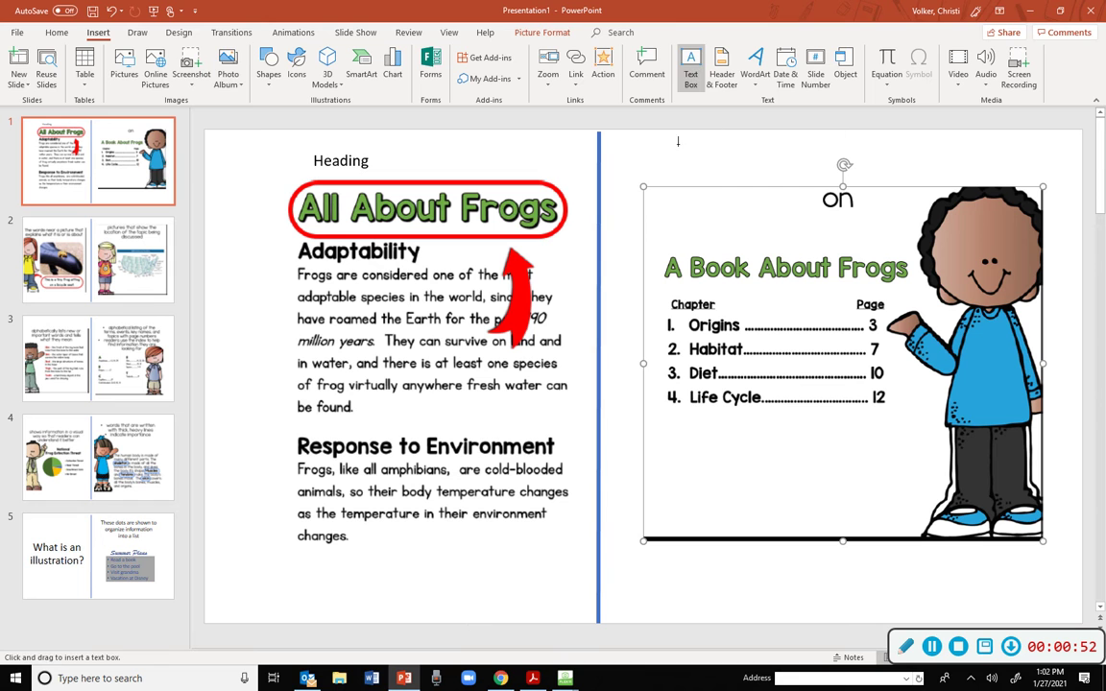
{"action": "left_click_drag", "start_coordinate": [672, 146], "coordinate": [943, 188]}
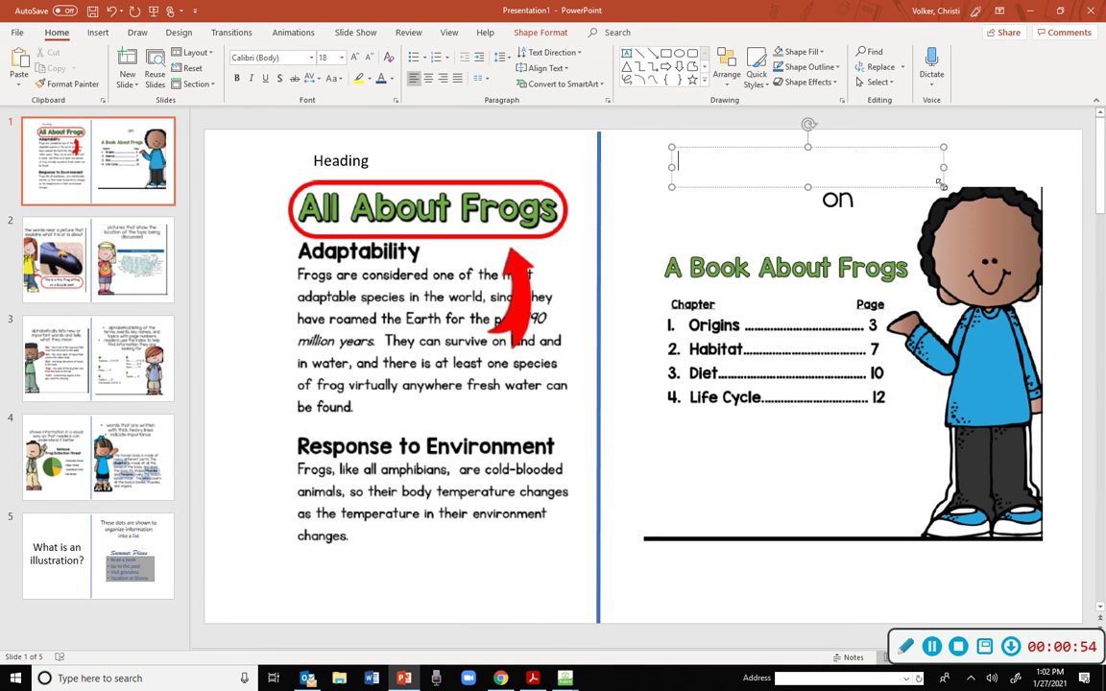
{"action": "type", "text": "Table of C"}
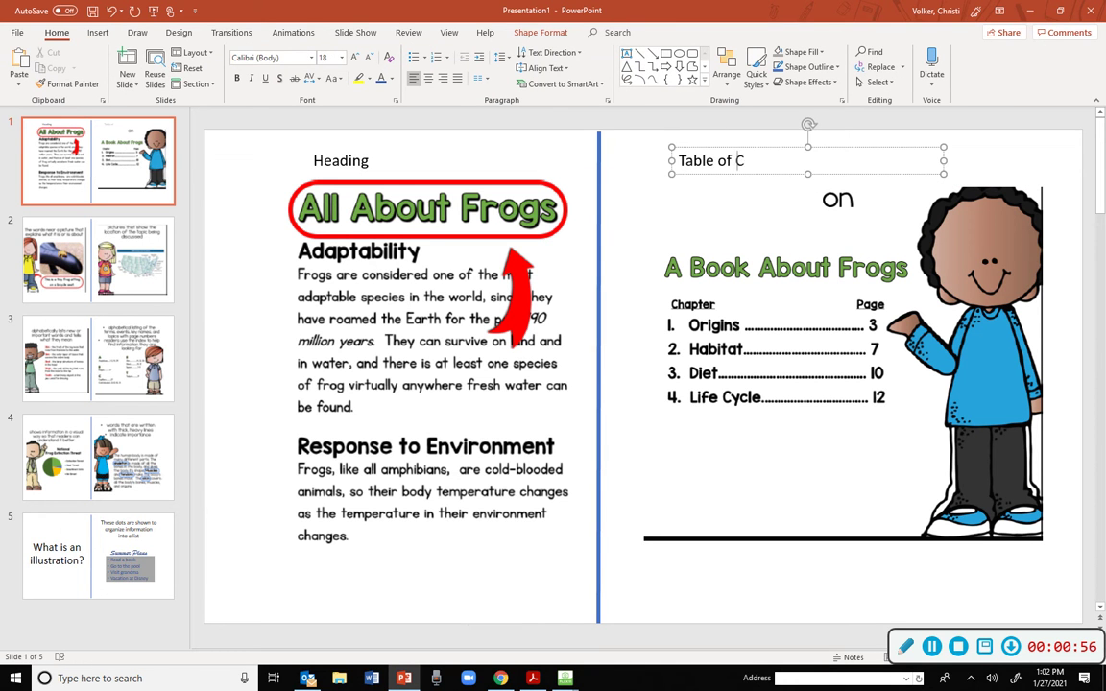
{"action": "type", "text": "ontents"}
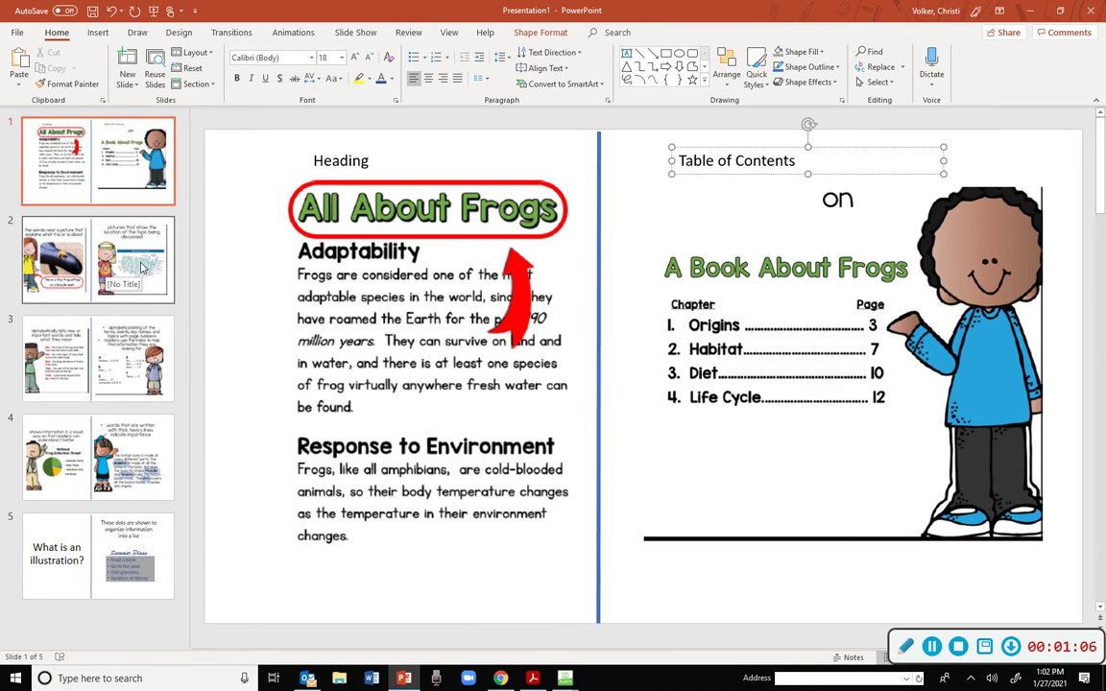
- On slide 2, circle the sentence under the frog photo with the blue annotation pen and exit annotation mode
{"action": "left_click", "coordinate": [141, 268]}
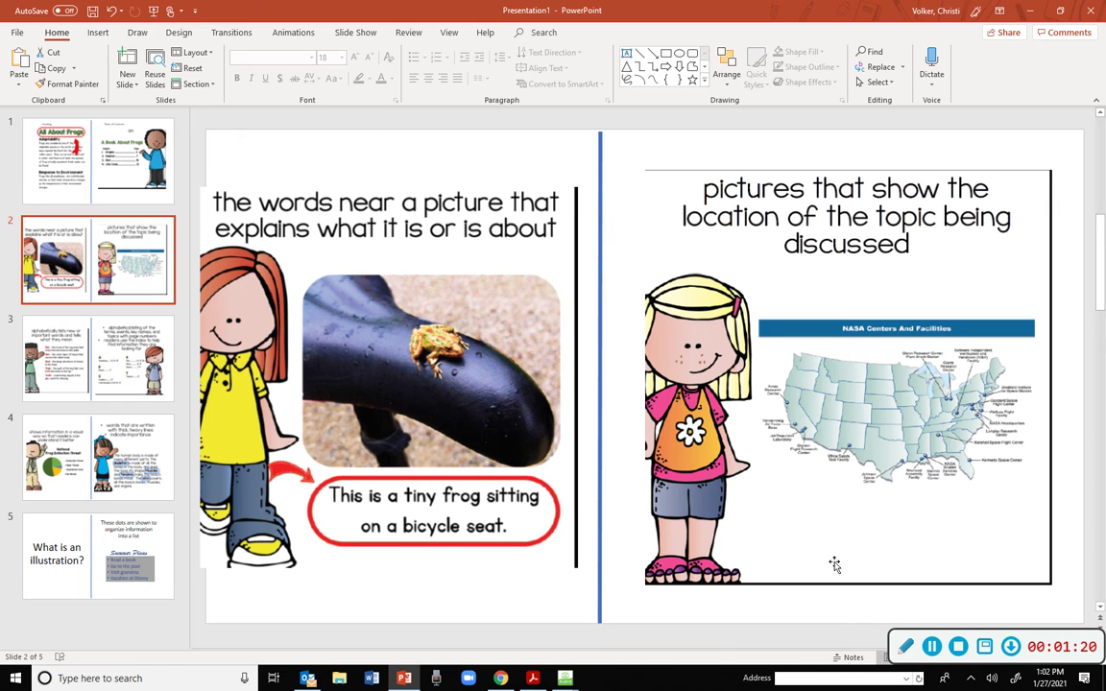
{"action": "left_click", "coordinate": [905, 649]}
{"action": "mouse_move", "coordinate": [574, 459]}
{"action": "left_mouse_down"}
{"action": "mouse_move", "coordinate": [307, 461]}
{"action": "mouse_move", "coordinate": [518, 581]}
{"action": "mouse_move", "coordinate": [579, 461]}
{"action": "left_mouse_up"}
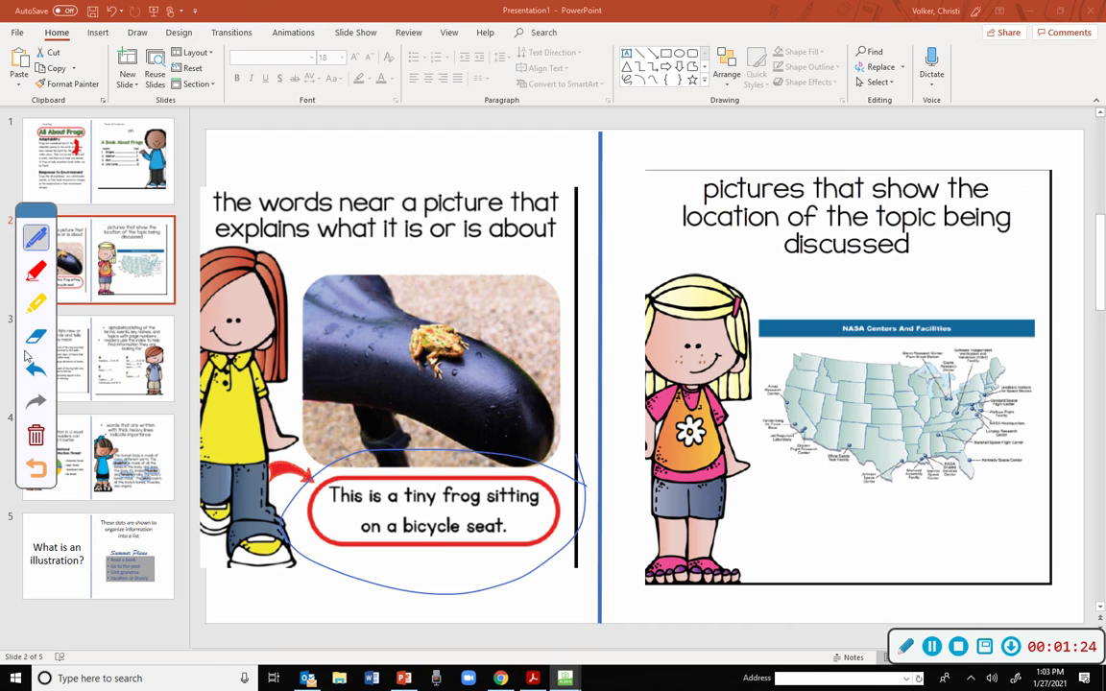
{"action": "left_click", "coordinate": [38, 472]}
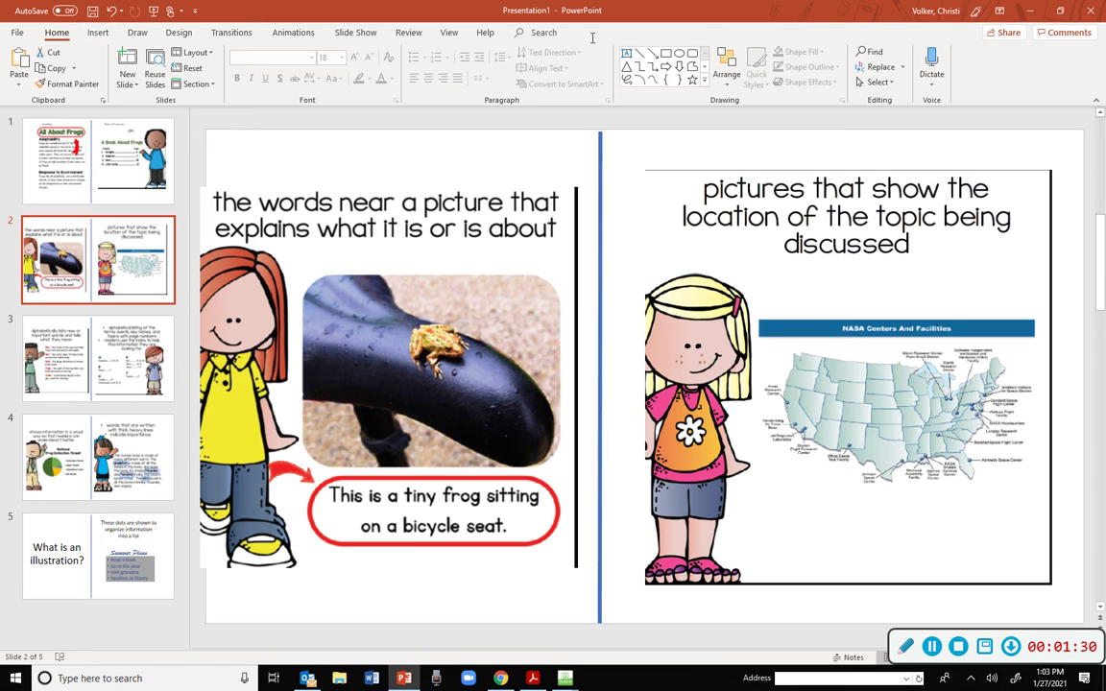
- Add a text box reading "Caption" above the frog photo's definition, then narrow it and centre it over the definition
{"action": "left_click", "coordinate": [99, 33]}
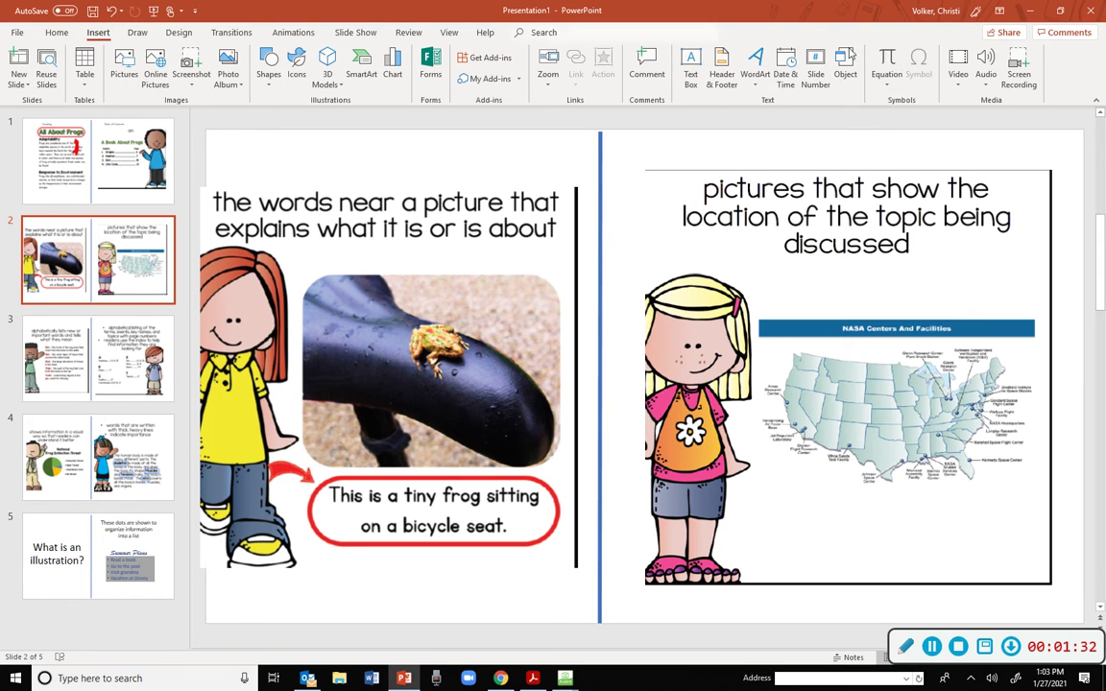
{"action": "left_click", "coordinate": [691, 73]}
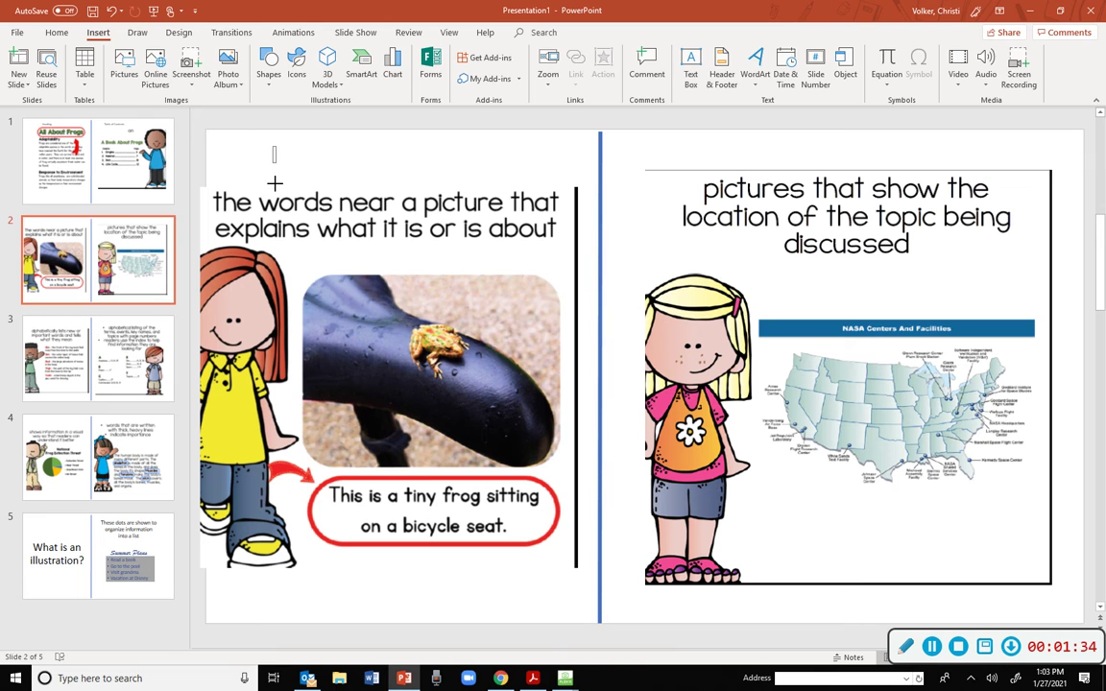
{"action": "left_click_drag", "start_coordinate": [248, 146], "coordinate": [489, 188]}
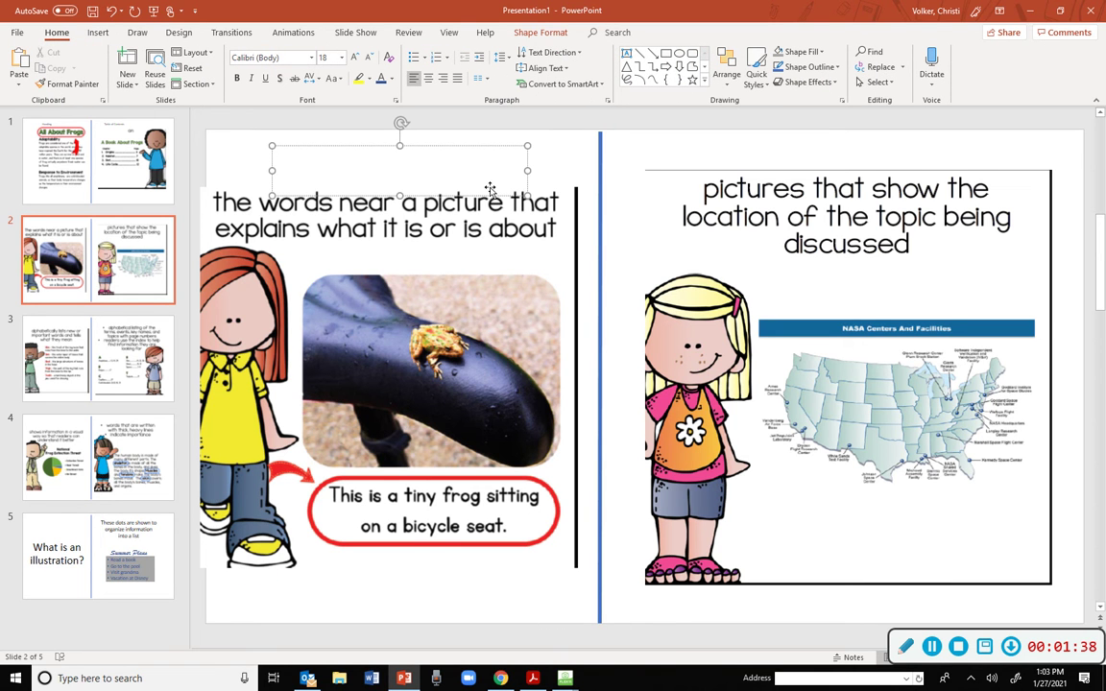
{"action": "type", "text": "c"}
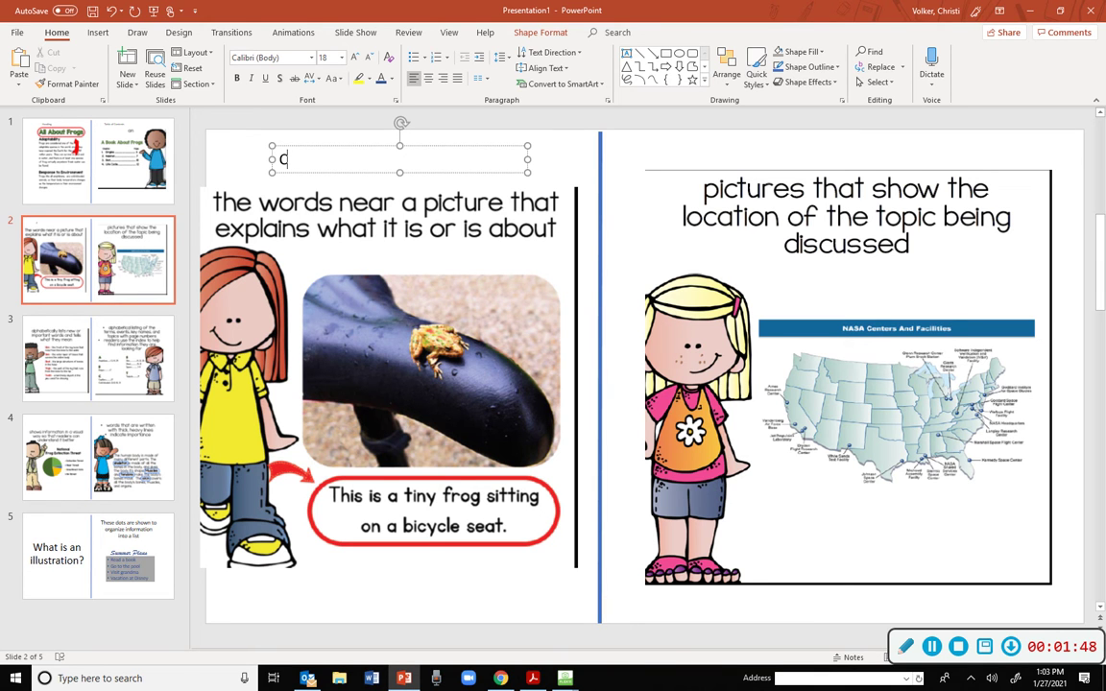
{"action": "type", "text": "aption"}
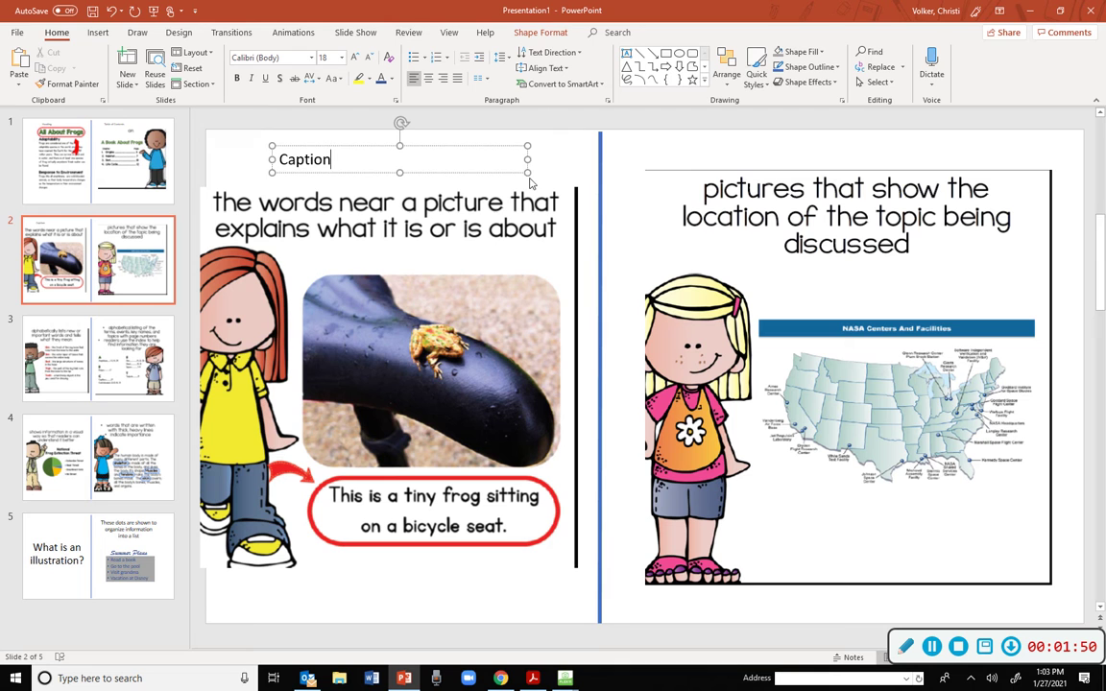
{"action": "left_click_drag", "start_coordinate": [527, 159], "coordinate": [419, 170]}
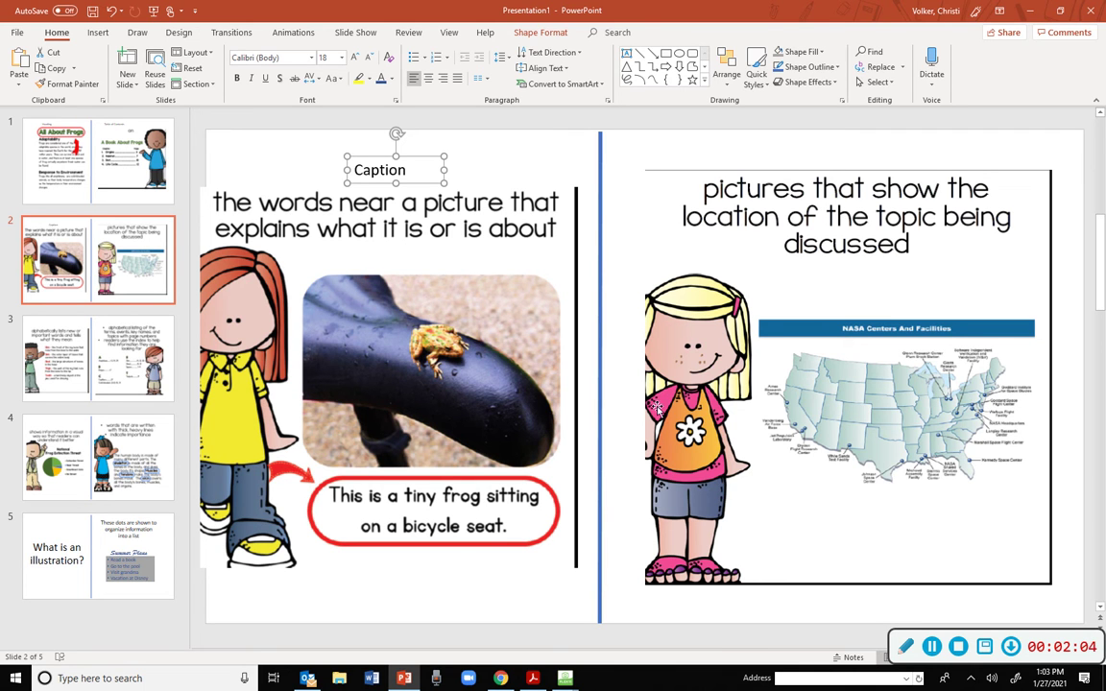
- Add a text box reading "MAP" above the definition about pictures that show a topic's location
{"action": "left_click", "coordinate": [795, 264]}
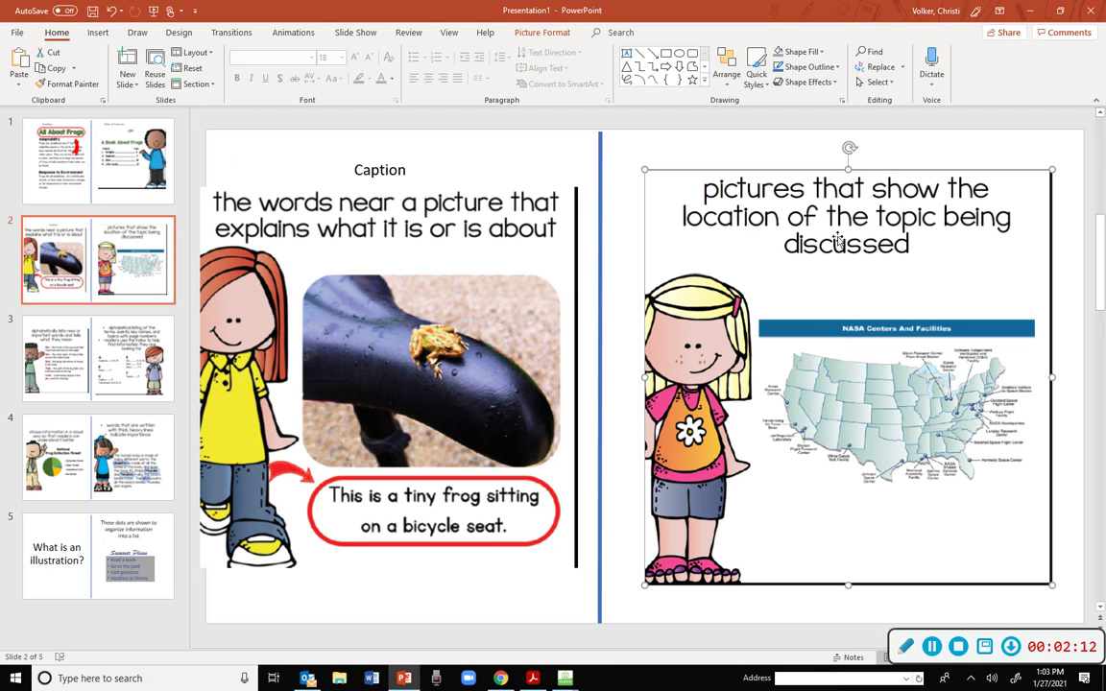
{"action": "left_click", "coordinate": [98, 31]}
{"action": "left_click", "coordinate": [697, 67]}
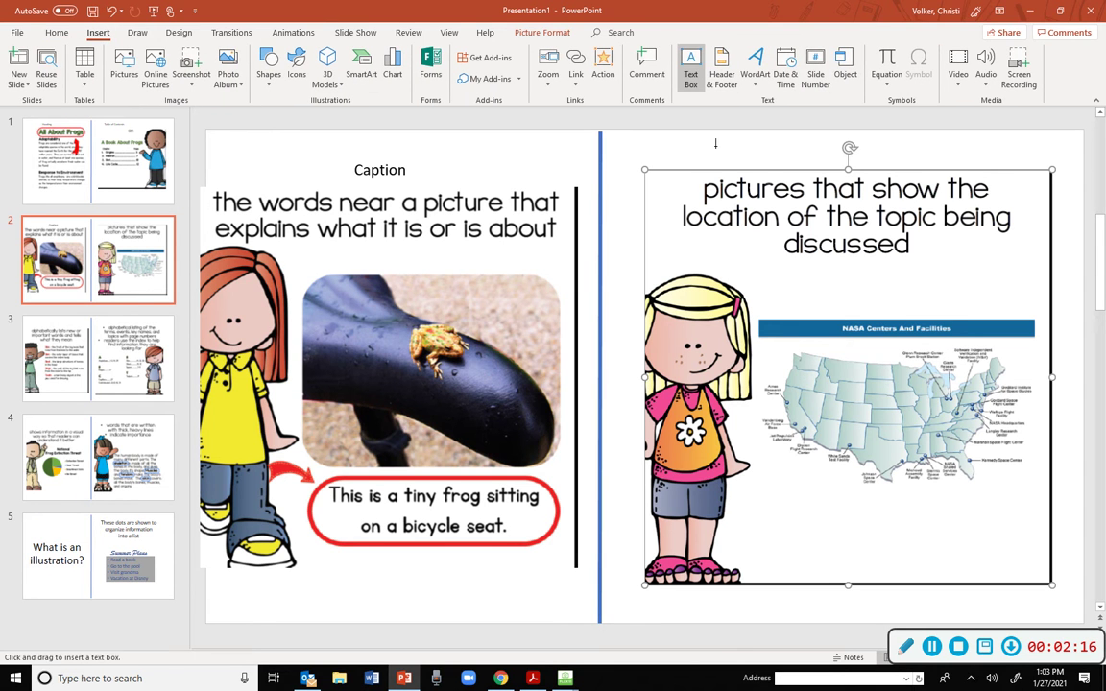
{"action": "left_click_drag", "start_coordinate": [716, 142], "coordinate": [969, 177]}
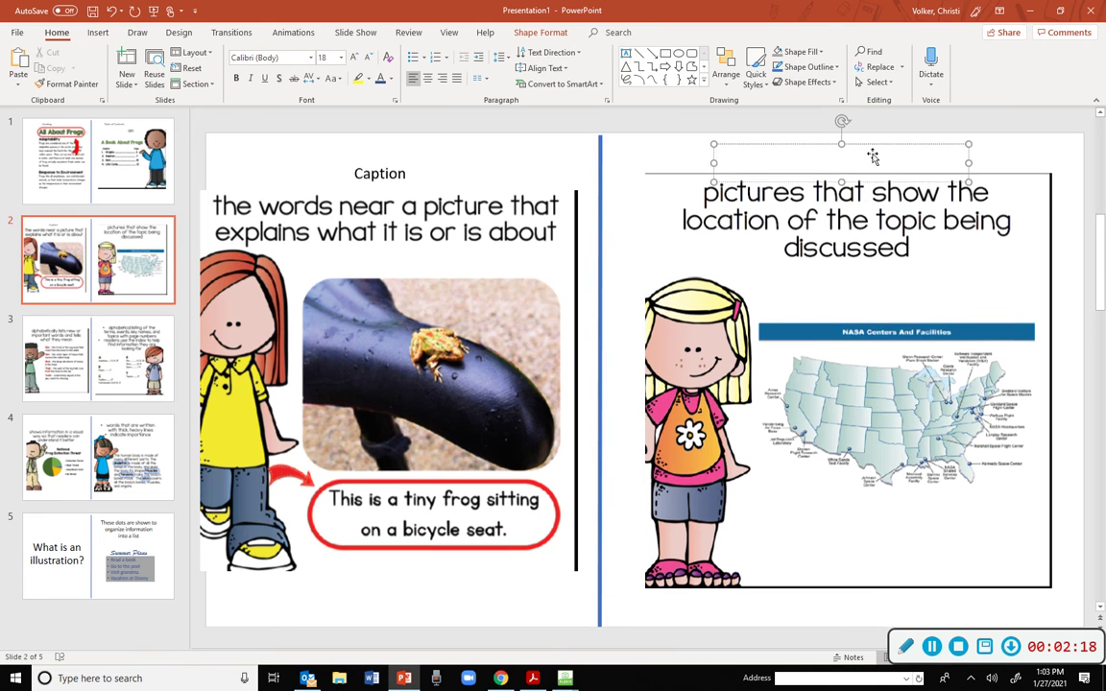
{"action": "type", "text": "MAP"}
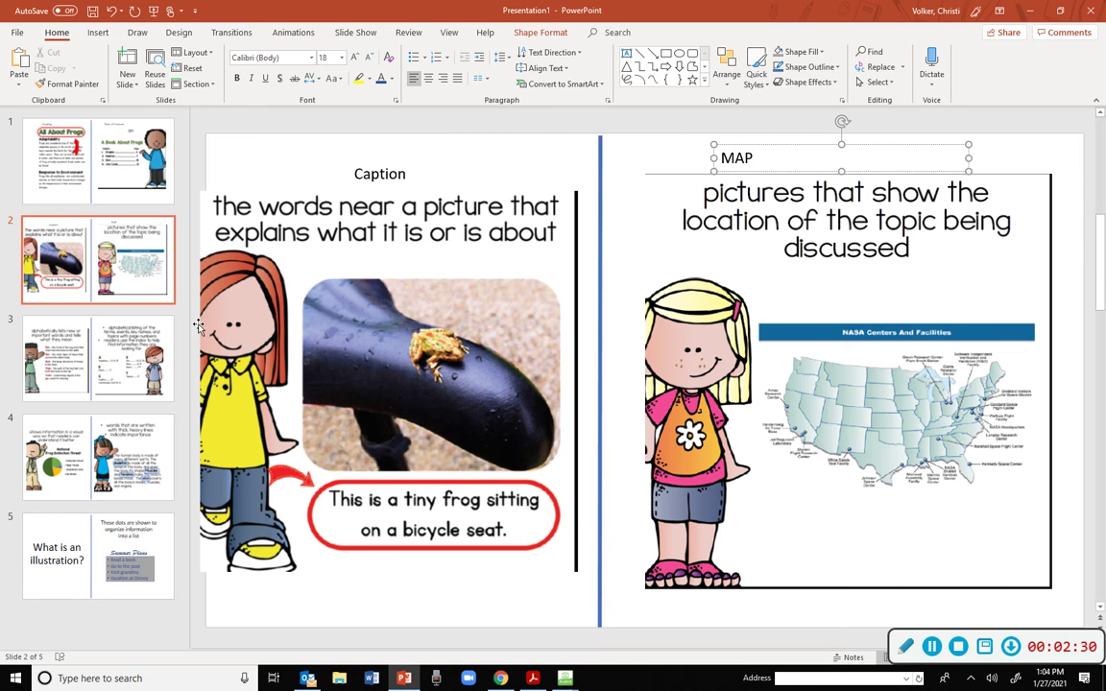
- On slide 3, add a text box reading "GLOSSARY" above the definition about alphabetically listing new words
{"action": "left_click", "coordinate": [144, 347]}
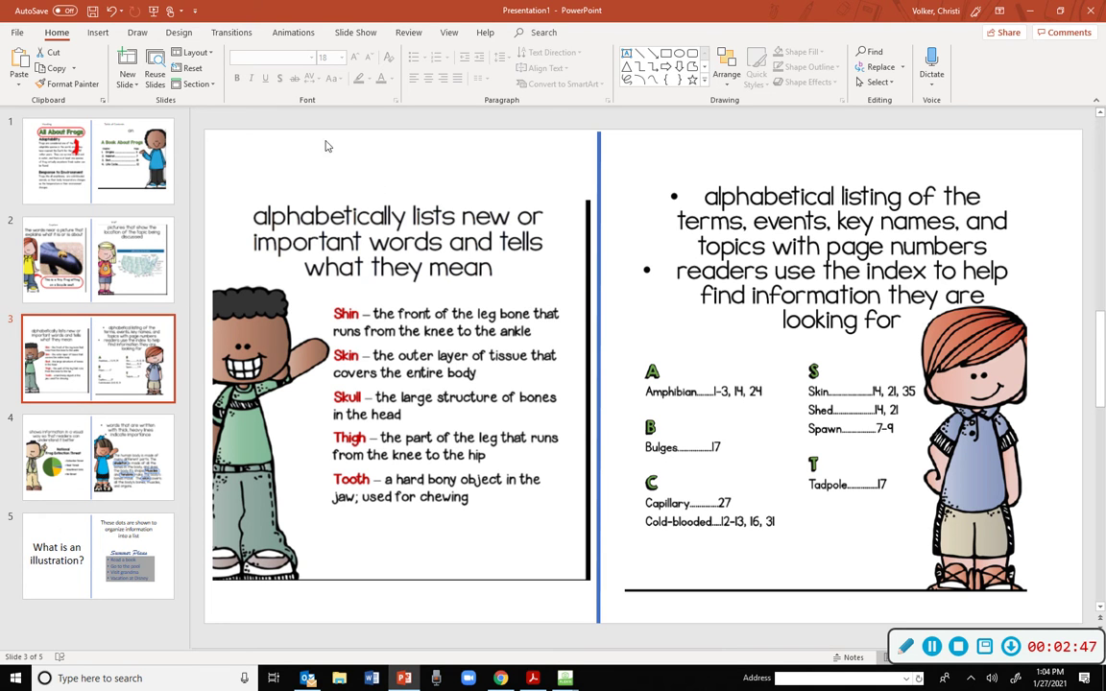
{"action": "left_click", "coordinate": [100, 35]}
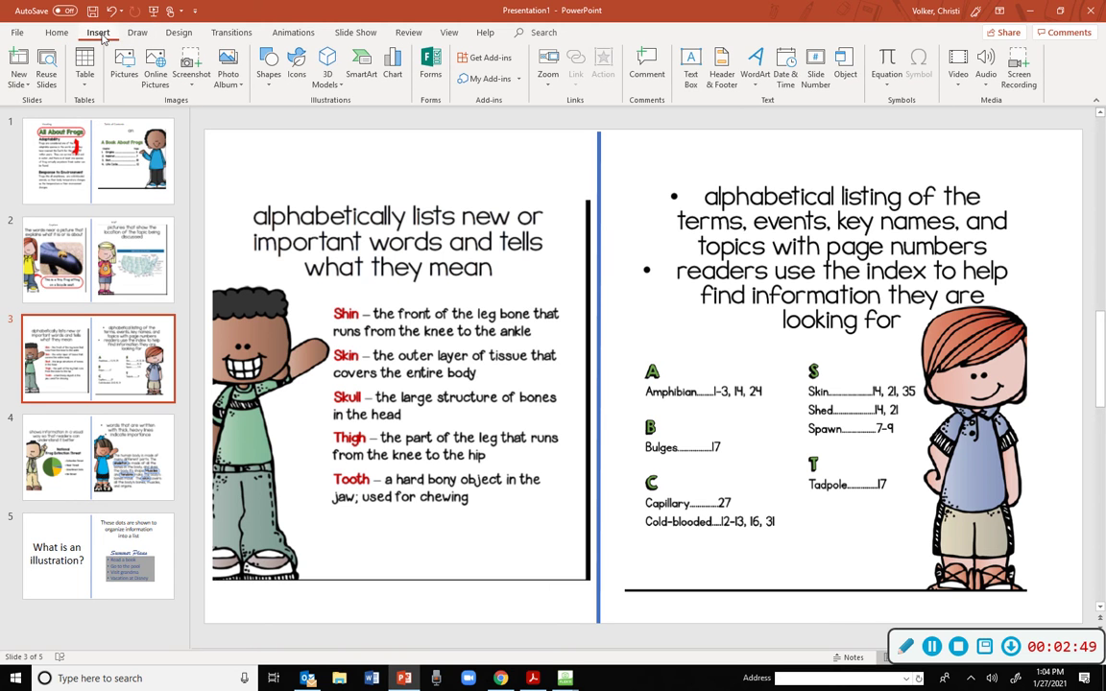
{"action": "left_click", "coordinate": [691, 67]}
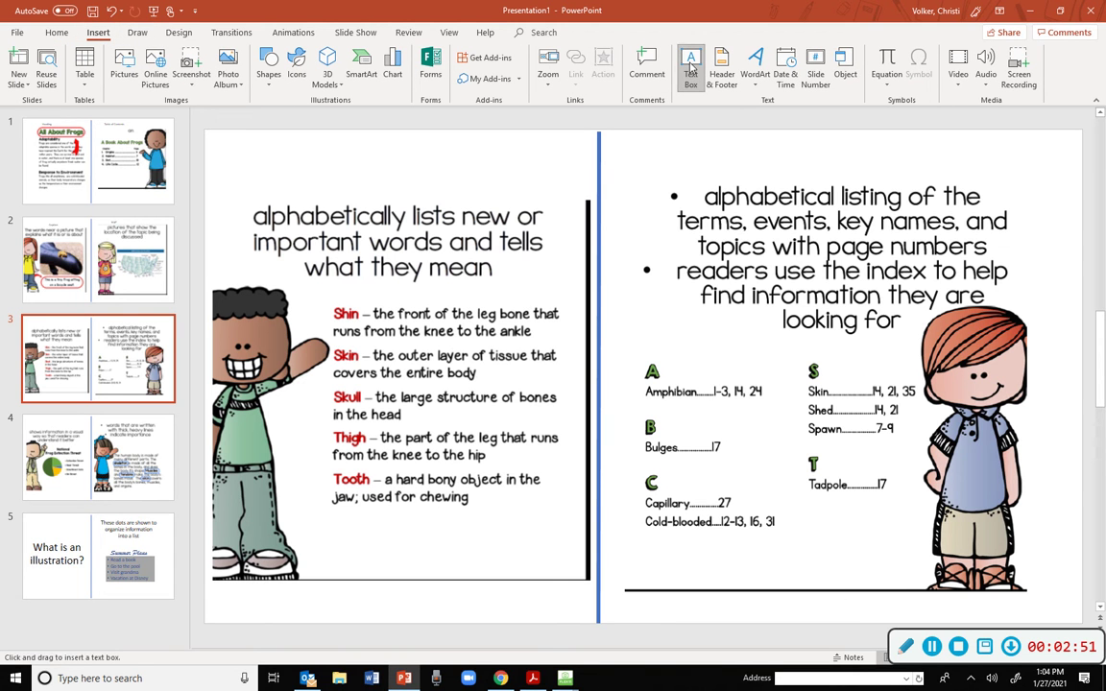
{"action": "left_click_drag", "start_coordinate": [266, 142], "coordinate": [573, 204]}
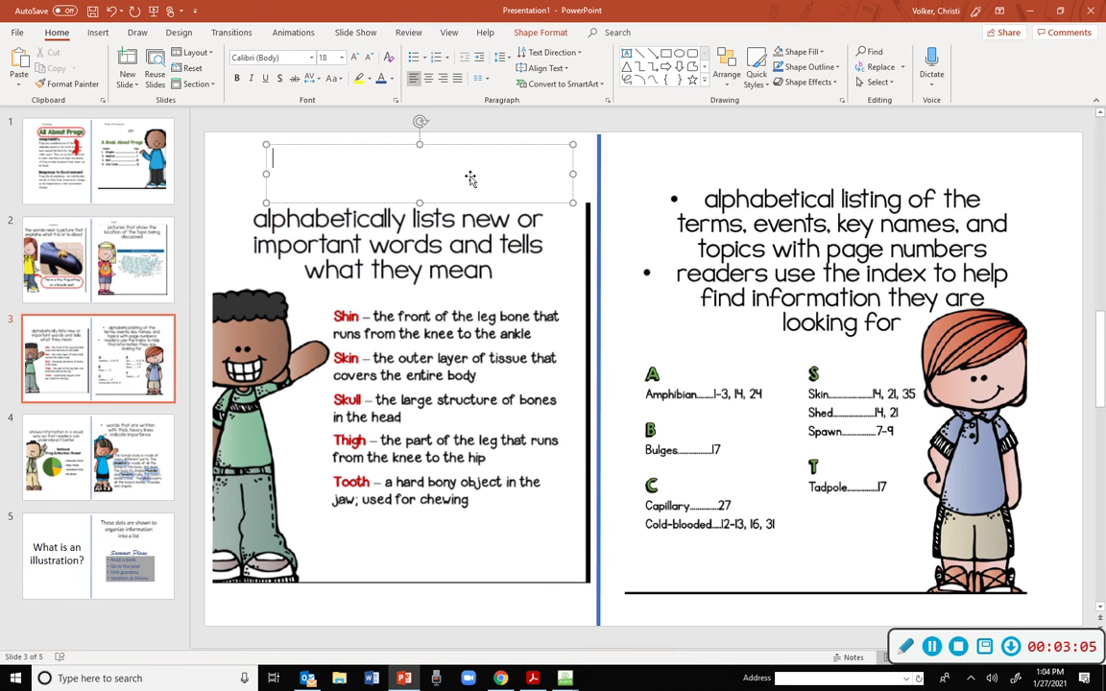
{"action": "type", "text": "GLOSSA"}
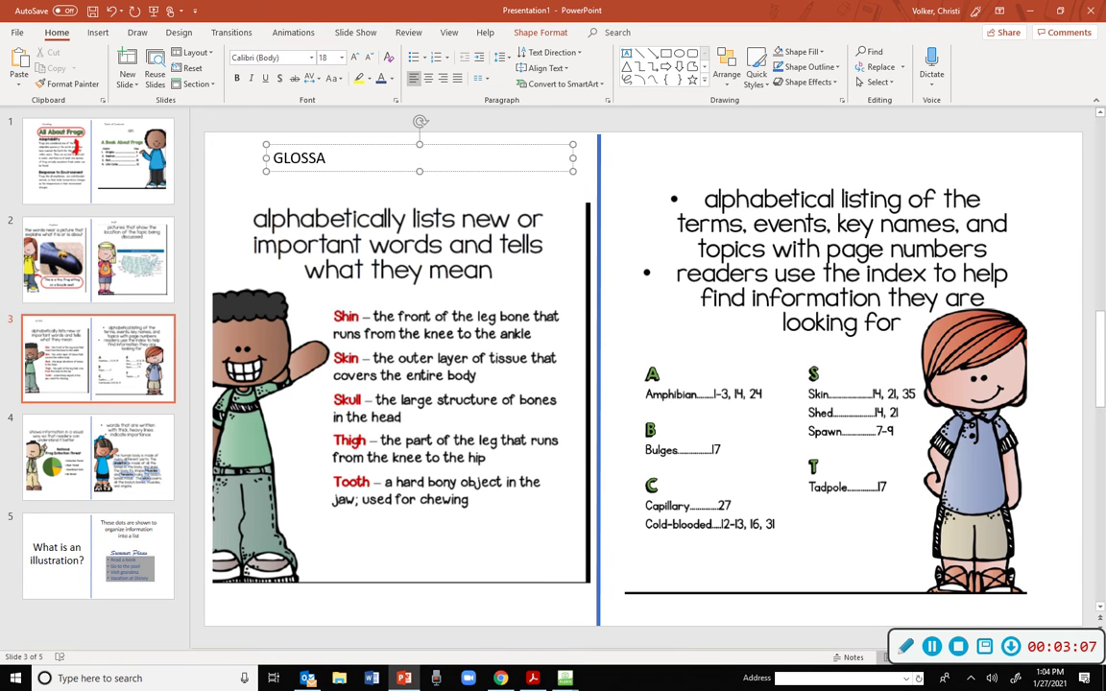
{"action": "type", "text": "RY"}
- Circle the "Tadpole" index entry and its letter T with the red annotation marker
{"action": "left_click", "coordinate": [817, 178]}
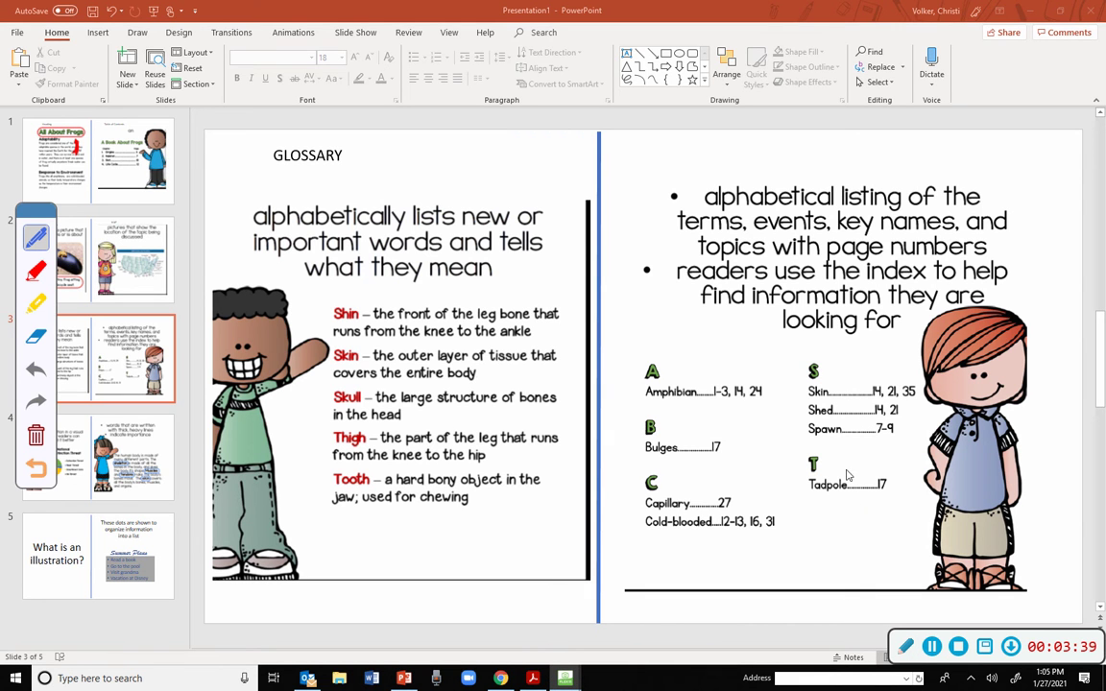
{"action": "left_click", "coordinate": [35, 271]}
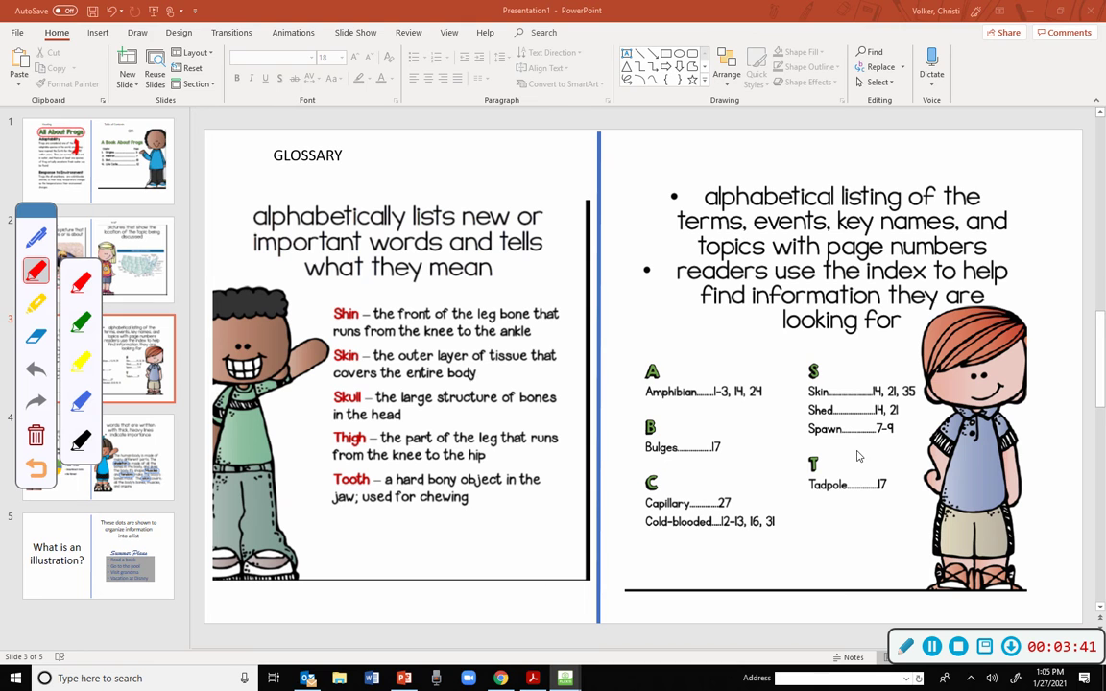
{"action": "mouse_move", "coordinate": [858, 446]}
{"action": "left_mouse_down"}
{"action": "mouse_move", "coordinate": [801, 446]}
{"action": "mouse_move", "coordinate": [781, 504]}
{"action": "mouse_move", "coordinate": [914, 459]}
{"action": "mouse_move", "coordinate": [845, 440]}
{"action": "left_mouse_up"}
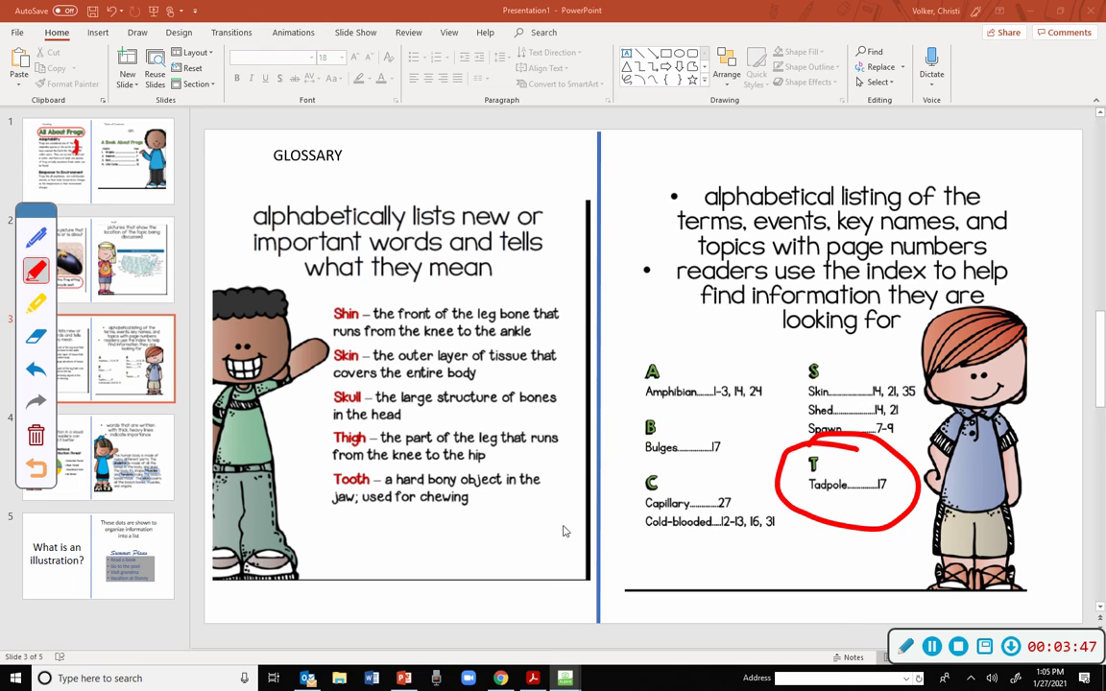
- Underline the "Bulges" index entry in red and circle its page number
{"action": "left_click_drag", "start_coordinate": [643, 457], "coordinate": [701, 459]}
{"action": "left_click", "coordinate": [711, 458]}
{"action": "left_click", "coordinate": [717, 458]}
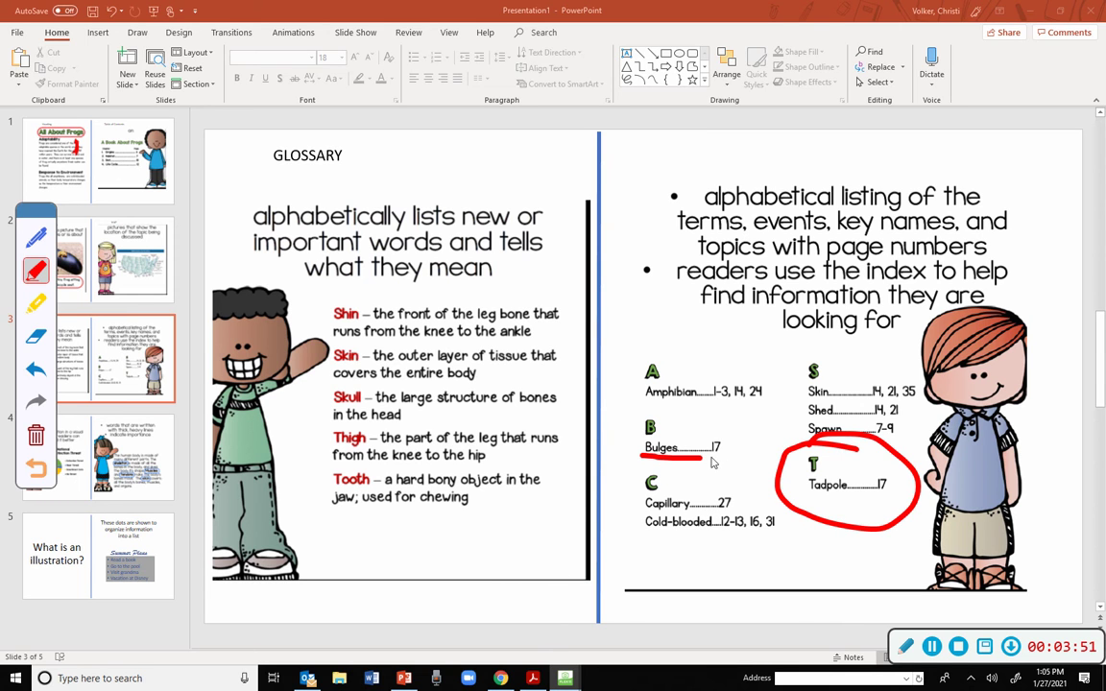
{"action": "left_click_drag", "start_coordinate": [683, 449], "coordinate": [715, 494]}
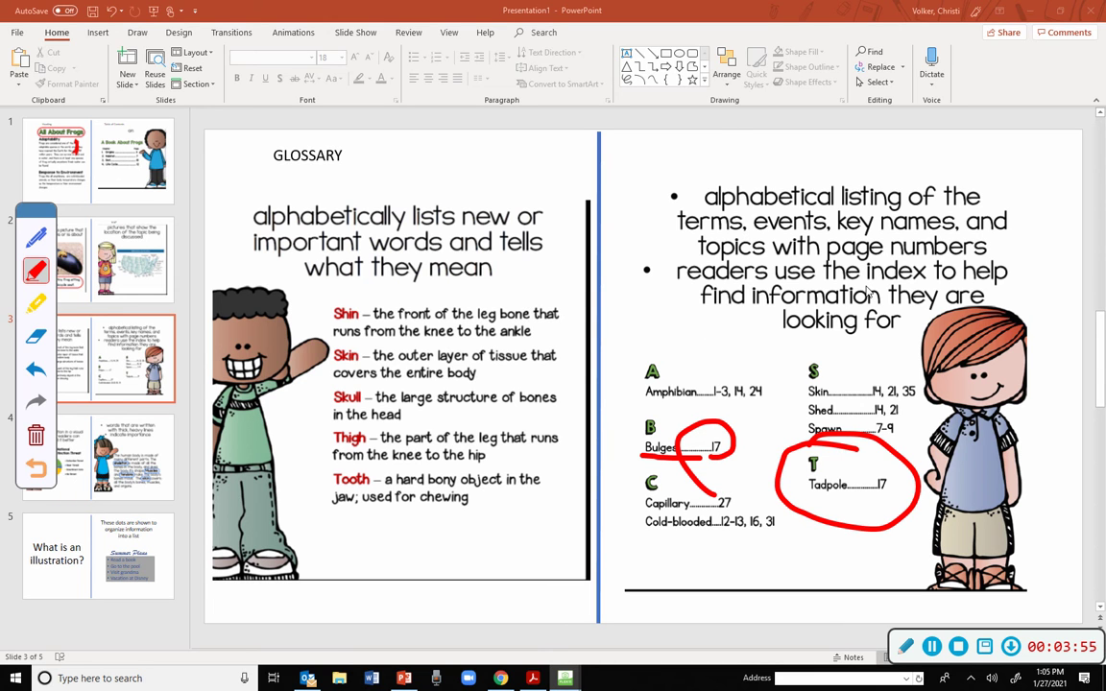
- Underline the word "index" in the definition in red, then clear all annotations and exit annotation mode
{"action": "left_click_drag", "start_coordinate": [864, 284], "coordinate": [940, 284]}
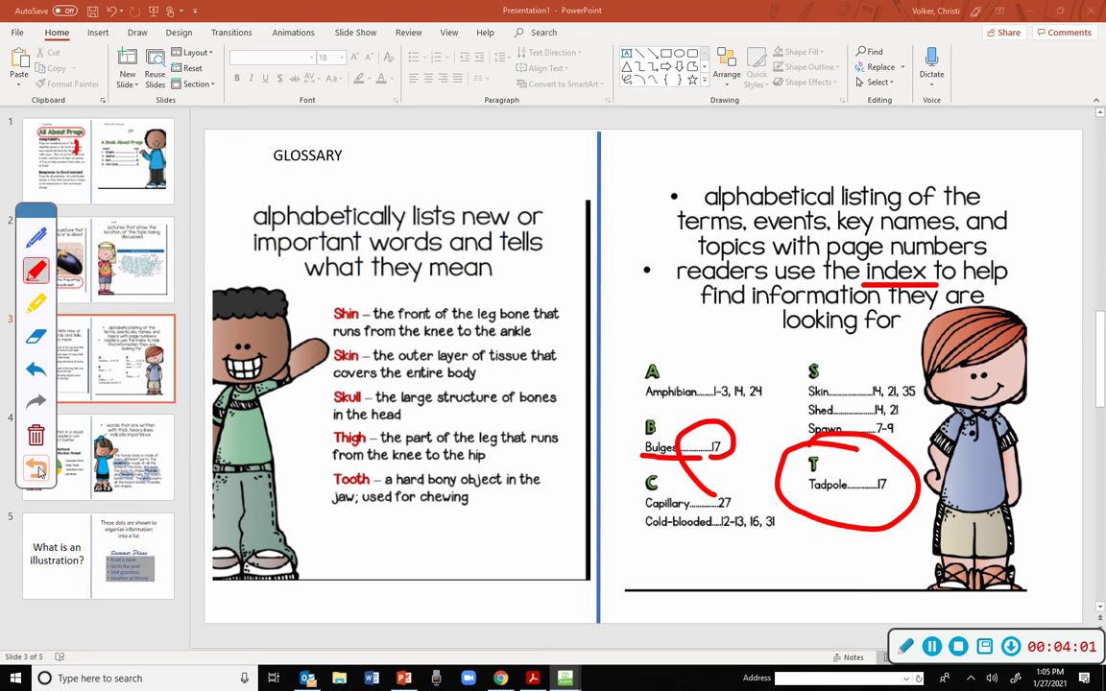
{"action": "left_click", "coordinate": [35, 432]}
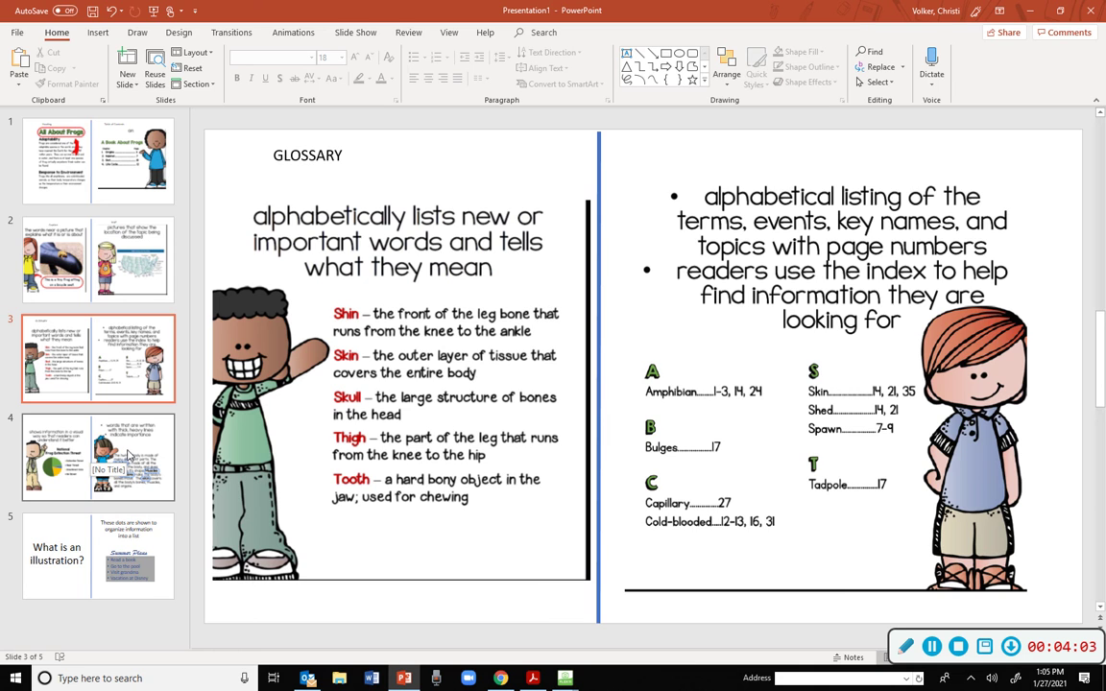
- Open slide 4, circle the frog extinction pie chart and its legend with the red marker, and clear the annotation
{"action": "left_click", "coordinate": [126, 449]}
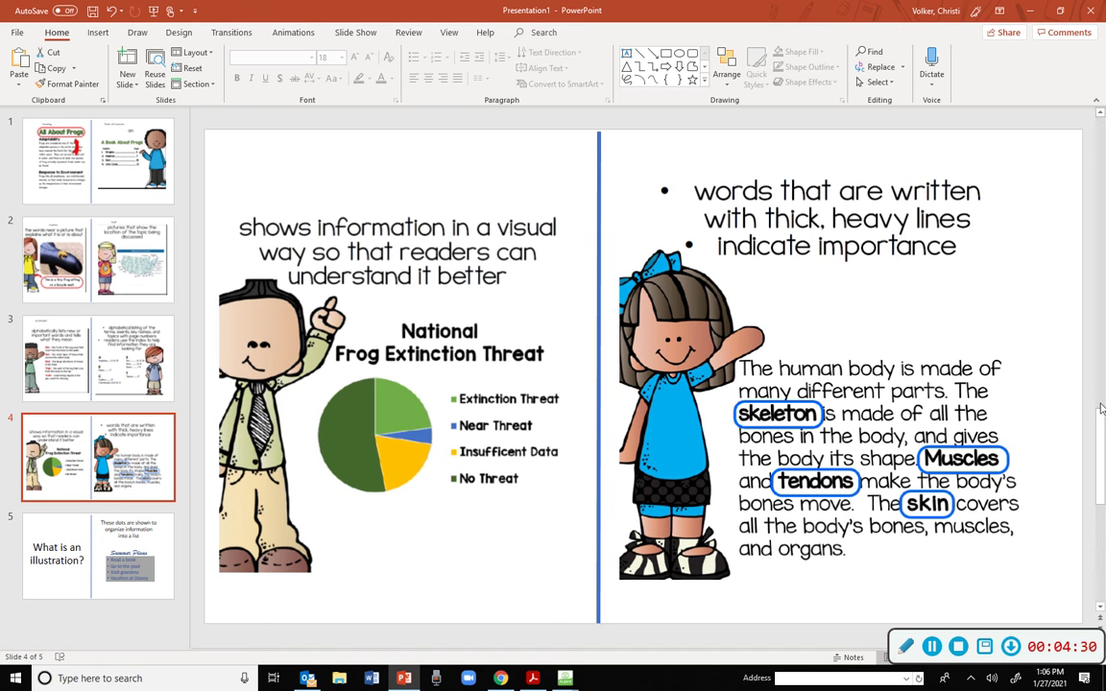
{"action": "left_click", "coordinate": [905, 646]}
{"action": "left_click", "coordinate": [35, 269]}
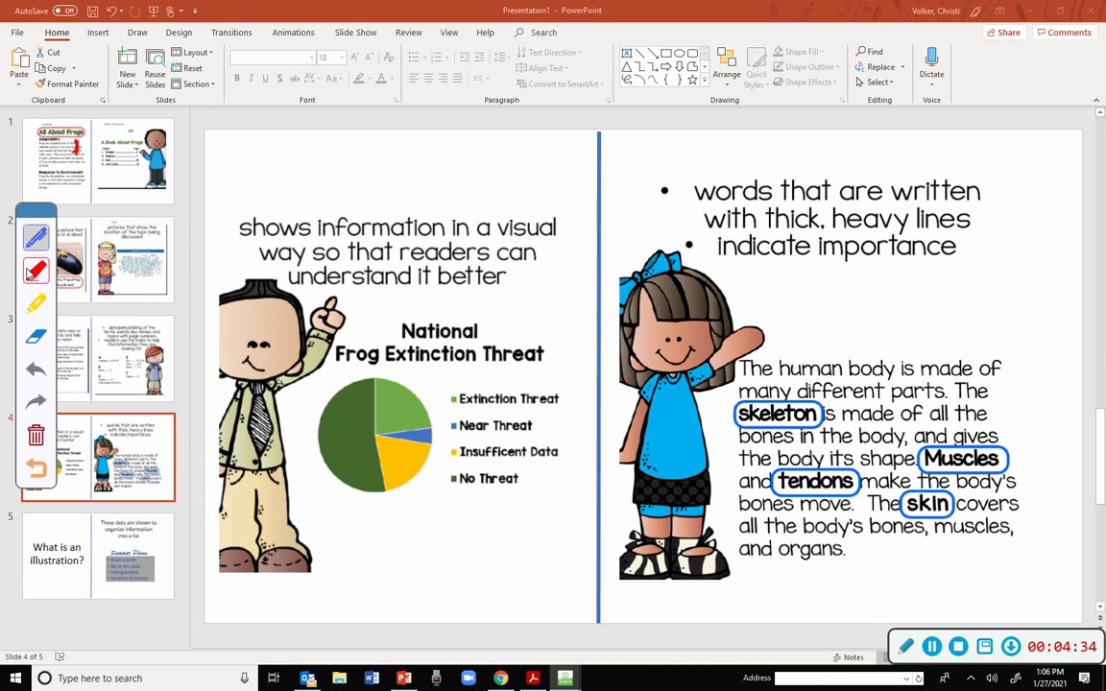
{"action": "mouse_move", "coordinate": [412, 369]}
{"action": "left_mouse_down"}
{"action": "mouse_move", "coordinate": [321, 369]}
{"action": "mouse_move", "coordinate": [310, 453]}
{"action": "mouse_move", "coordinate": [480, 554]}
{"action": "mouse_move", "coordinate": [553, 388]}
{"action": "mouse_move", "coordinate": [404, 377]}
{"action": "left_mouse_up"}
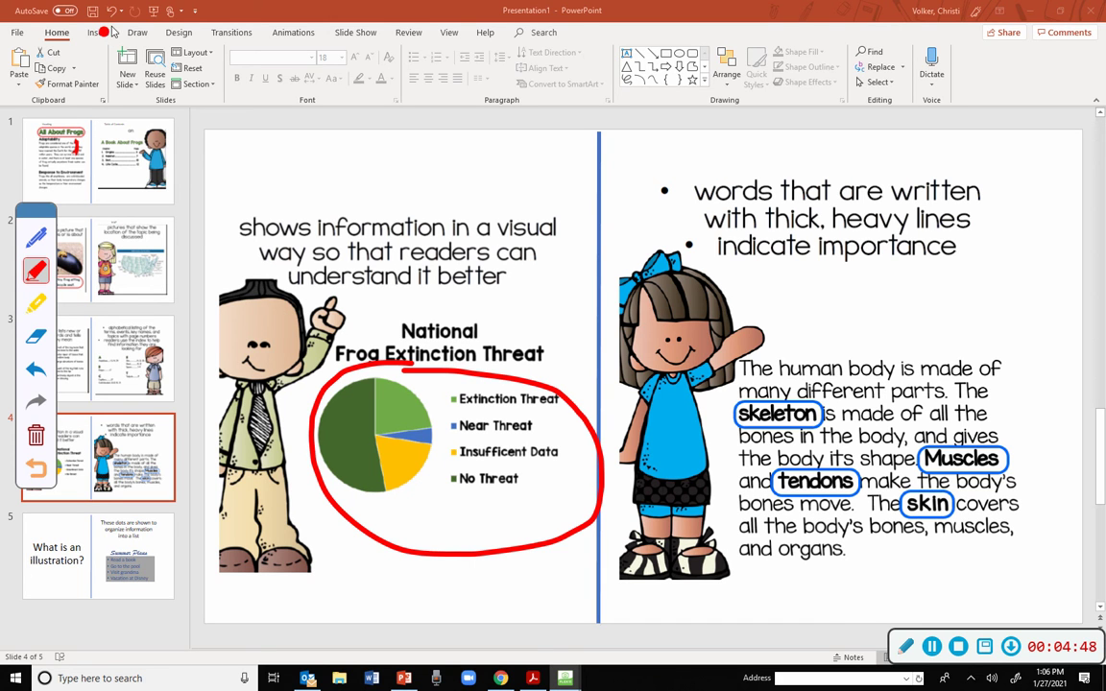
{"action": "left_click", "coordinate": [33, 476]}
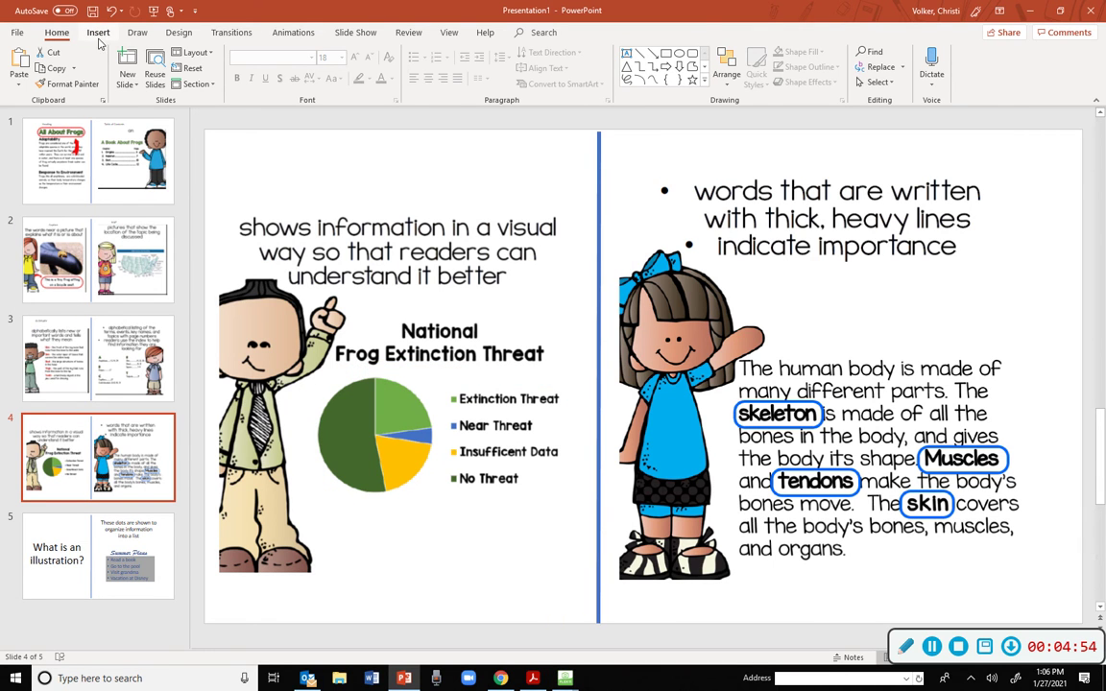
- Add a text box reading "CHART/GRAPH" above the slide 4 definition about showing information in a visual way
{"action": "left_click", "coordinate": [99, 33]}
{"action": "left_click", "coordinate": [693, 61]}
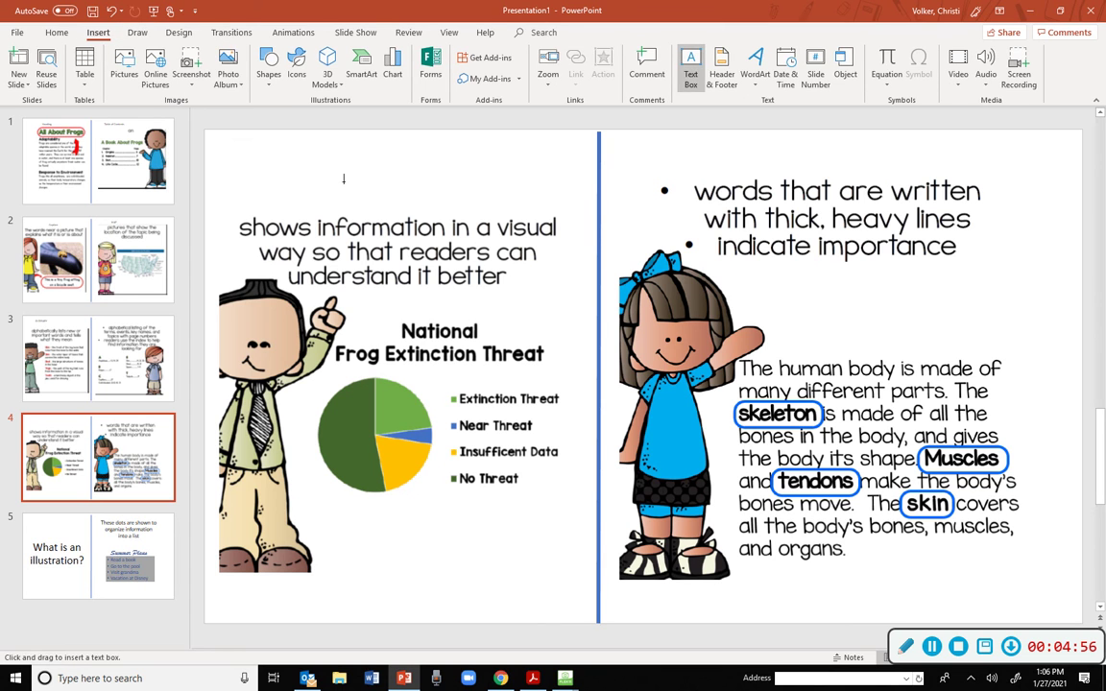
{"action": "left_click", "coordinate": [343, 179]}
{"action": "type", "text": "cHART"}
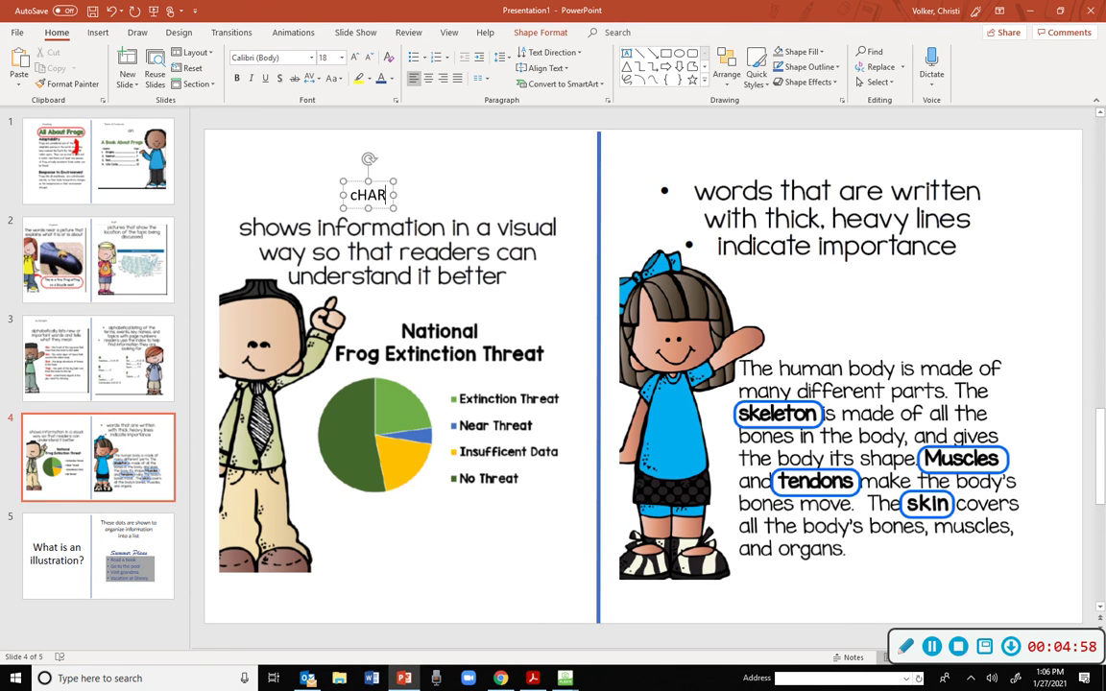
{"action": "key", "text": "BackSpace"}
{"action": "key", "text": "BackSpace"}
{"action": "key", "text": "BackSpace"}
{"action": "key", "text": "BackSpace"}
{"action": "key", "text": "BackSpace"}
{"action": "type", "text": "CHART/GRAPH"}
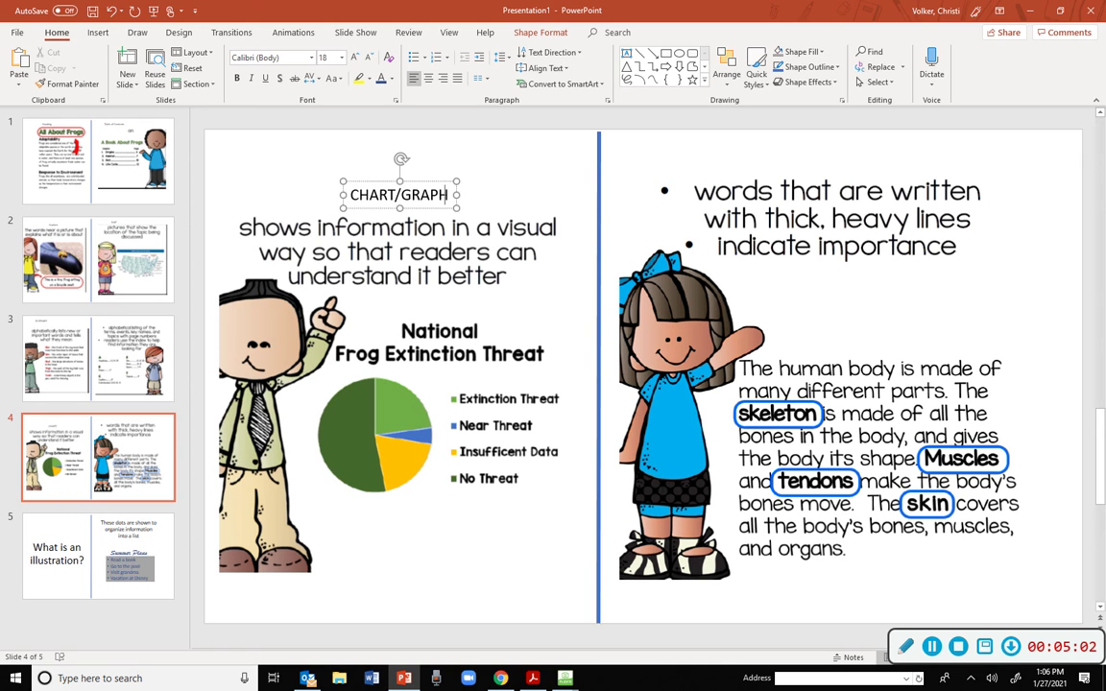
- Add a text box reading "BOLD, ITALICS" below the definition about words written with thick, heavy lines
{"action": "left_click", "coordinate": [837, 276]}
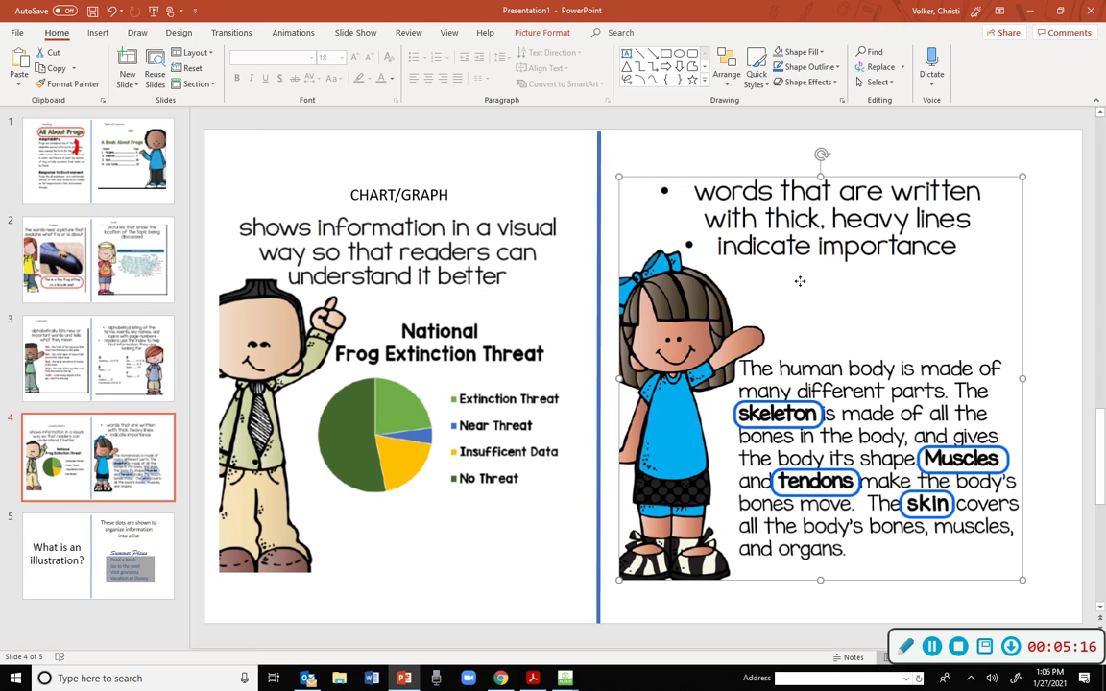
{"action": "left_click", "coordinate": [100, 34]}
{"action": "left_click", "coordinate": [690, 67]}
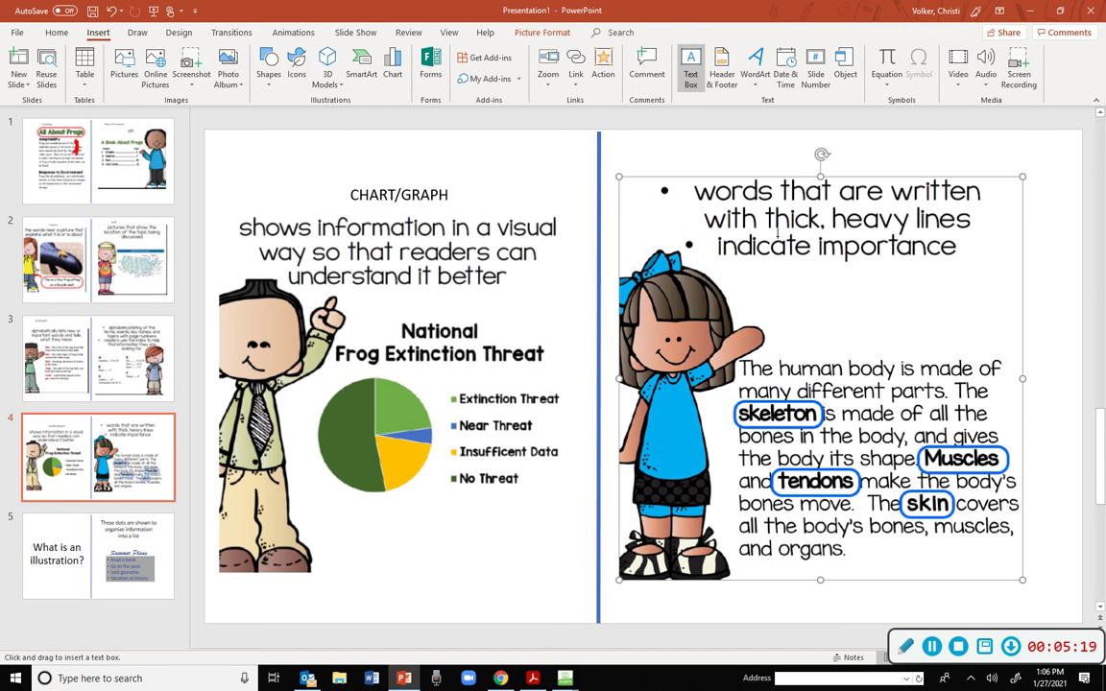
{"action": "left_click_drag", "start_coordinate": [776, 266], "coordinate": [971, 340]}
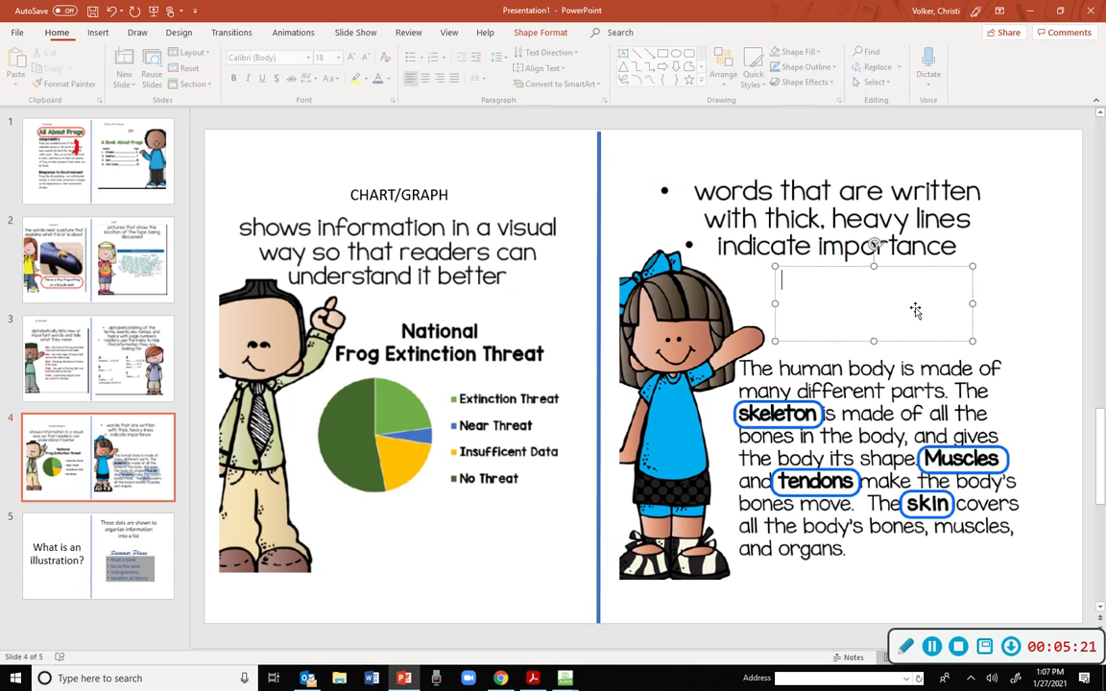
{"action": "type", "text": "BOLD"}
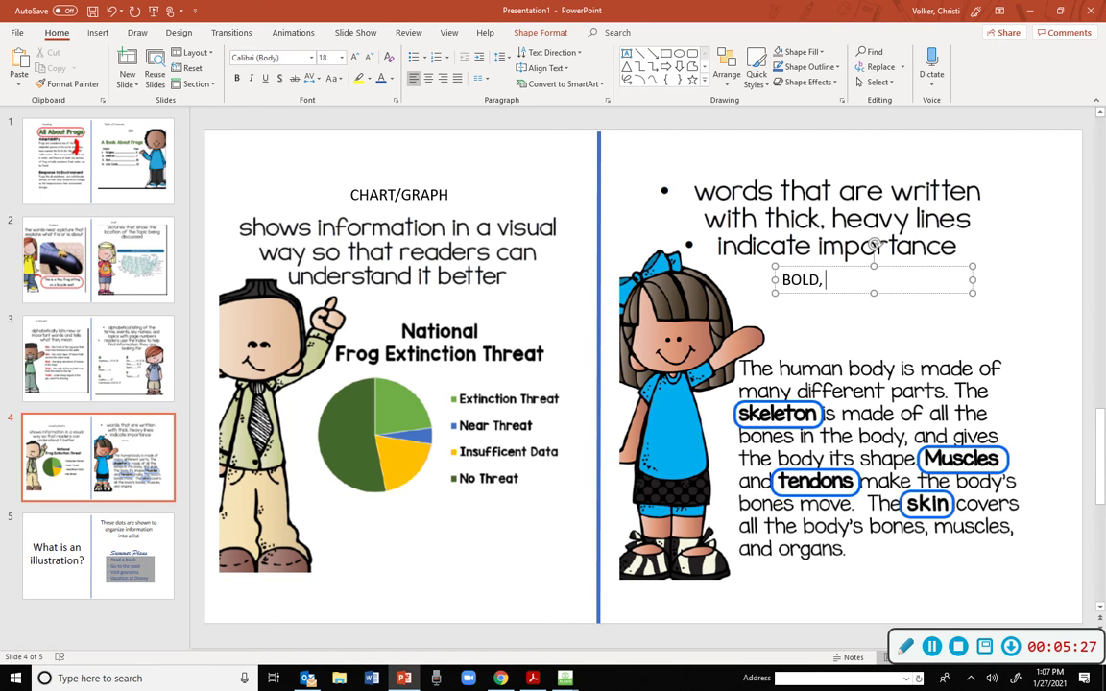
{"action": "type", "text": ", ITALICS"}
- Format the word "ITALICS" in the new label at size 28 in italics
{"action": "double_click", "coordinate": [875, 279]}
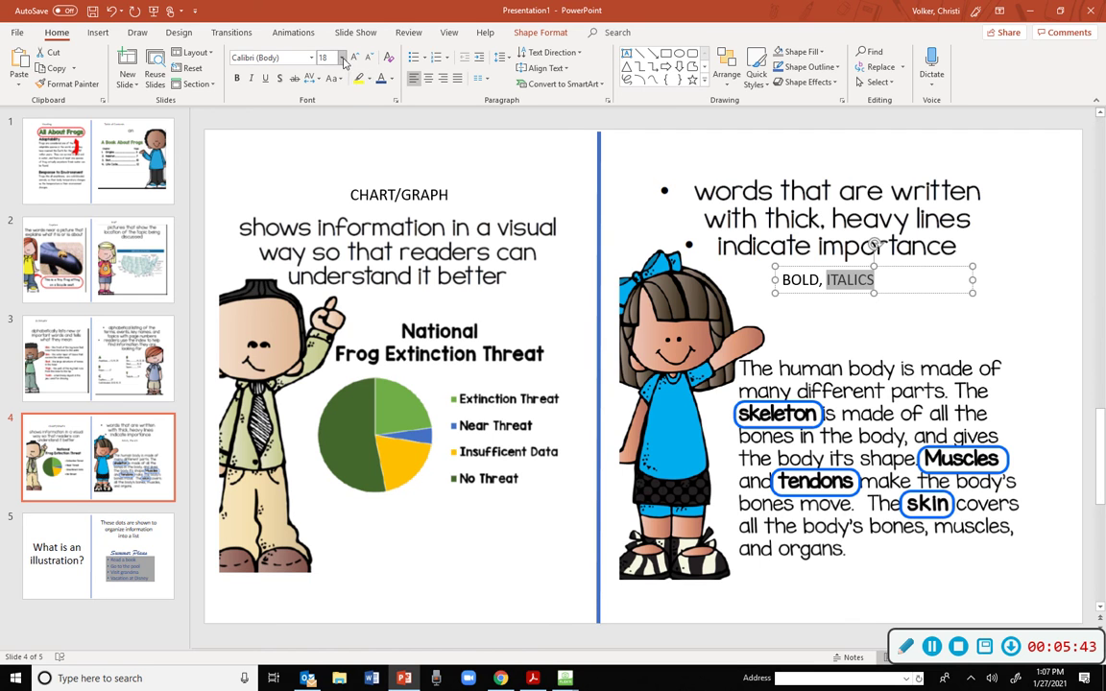
{"action": "left_click", "coordinate": [341, 58]}
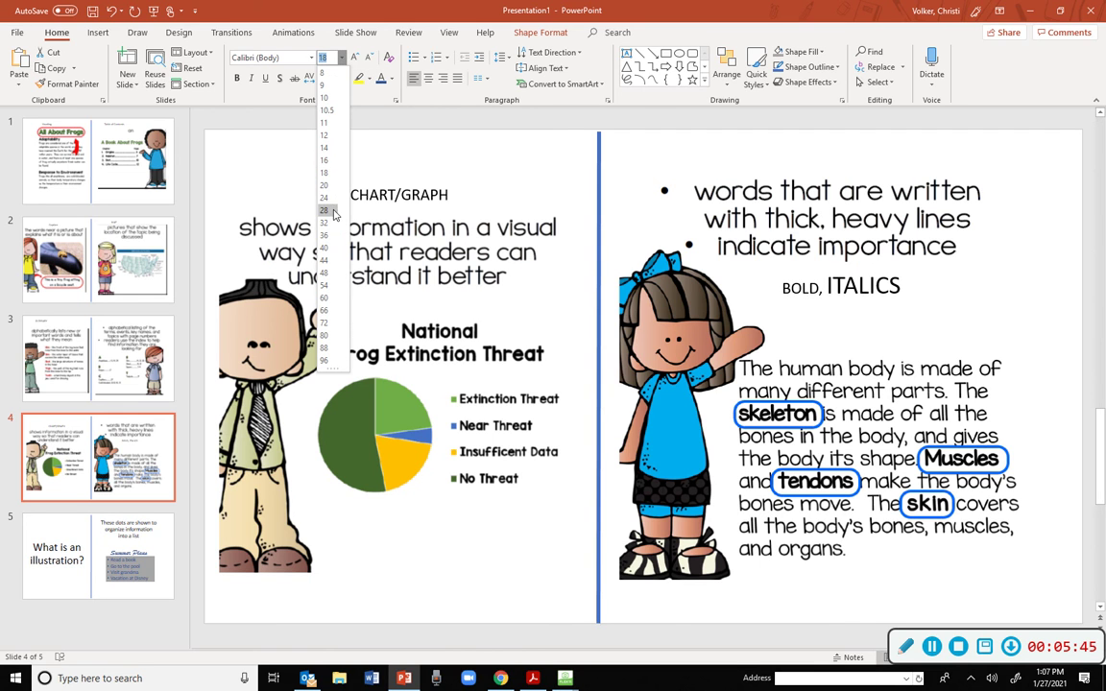
{"action": "left_click", "coordinate": [333, 213]}
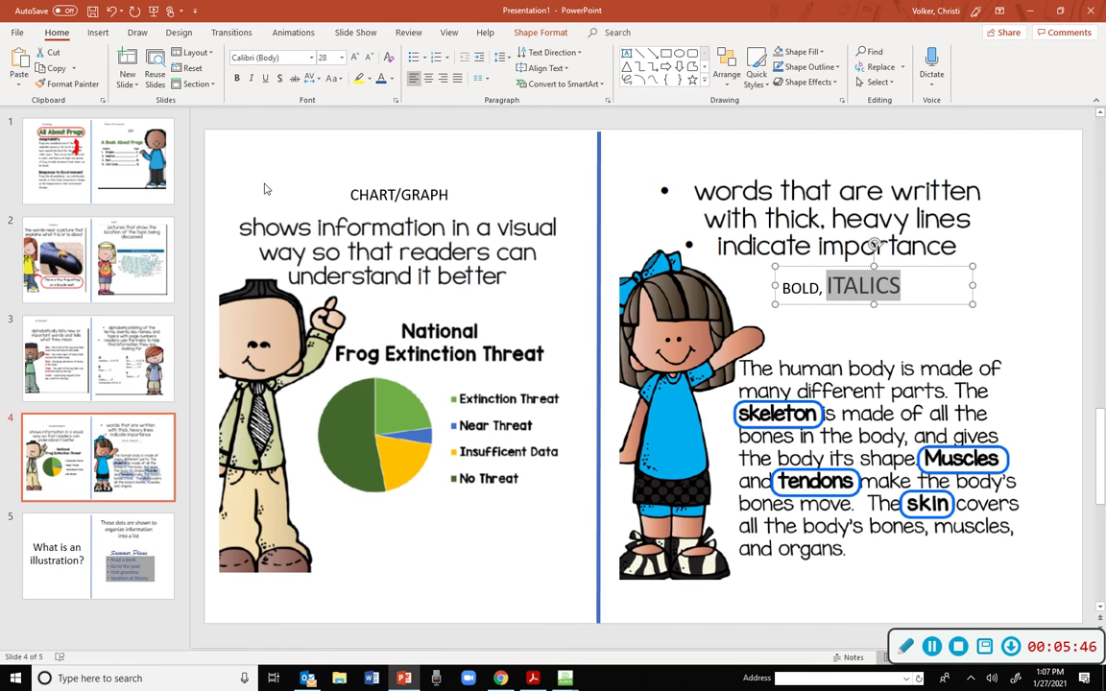
{"action": "left_click", "coordinate": [251, 79]}
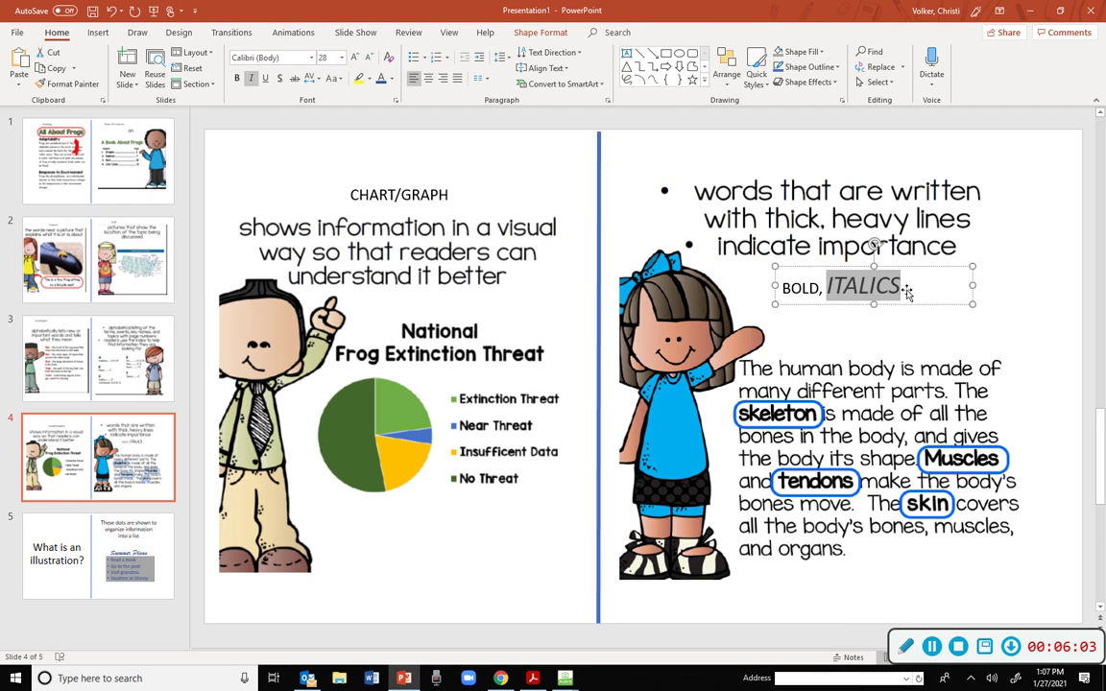
- Append ", UNDERLINED" after "ITALICS" in the label and underline that new word
{"action": "left_click", "coordinate": [905, 290]}
{"action": "type", "text": ", "}
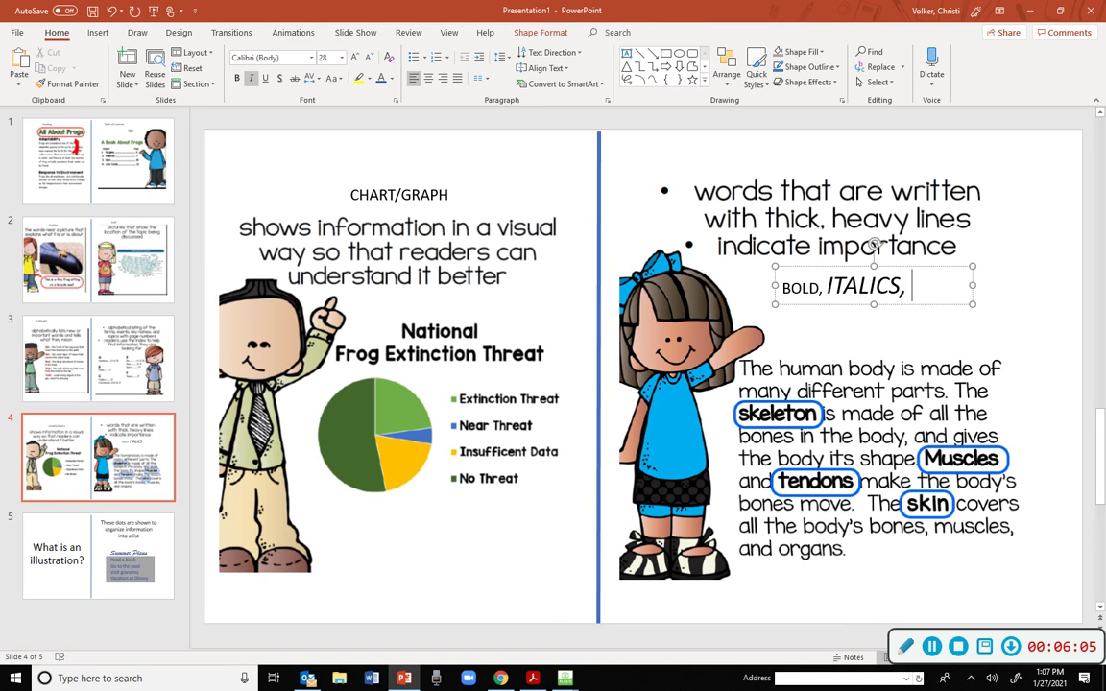
{"action": "type", "text": "UND"}
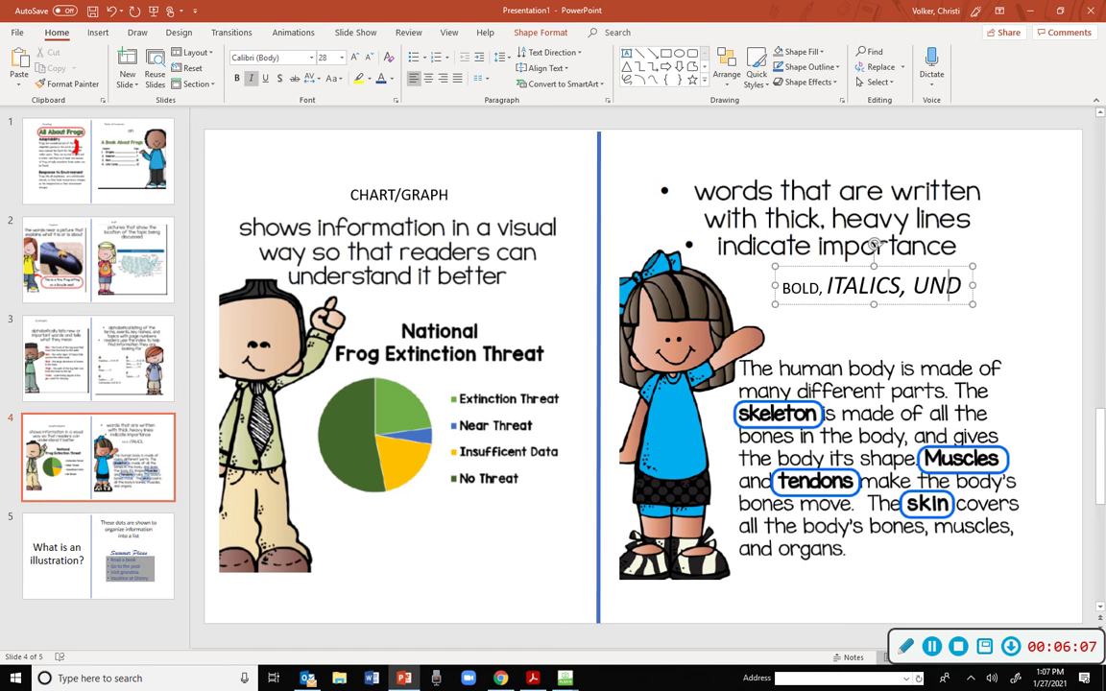
{"action": "type", "text": "ERLINED"}
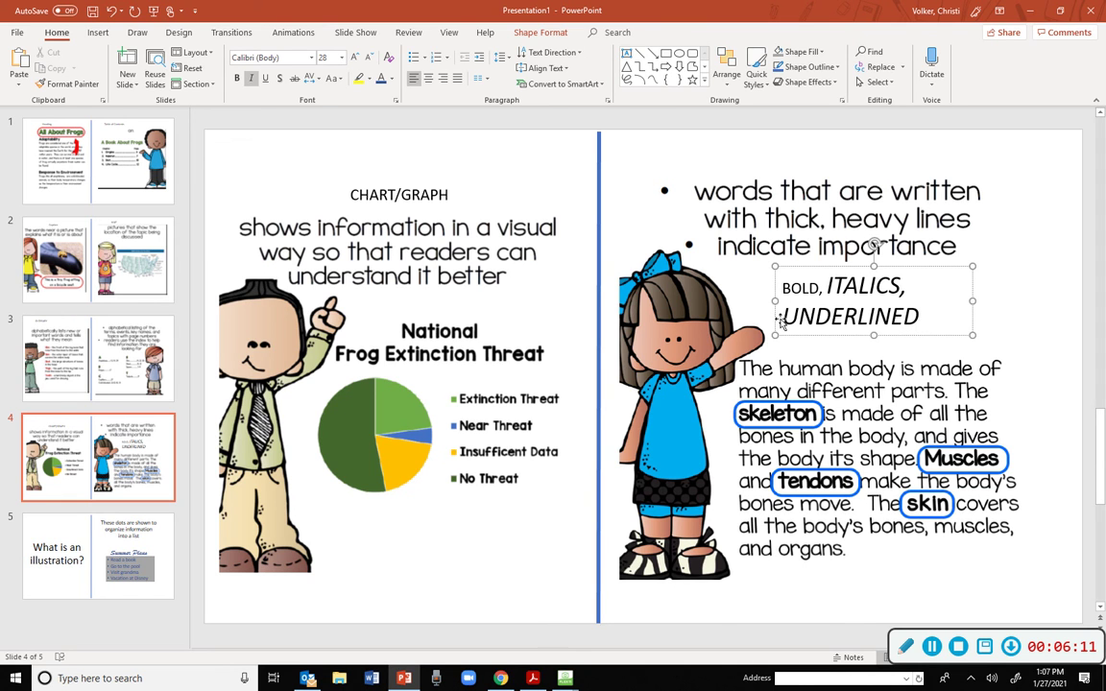
{"action": "key", "text": "Escape"}
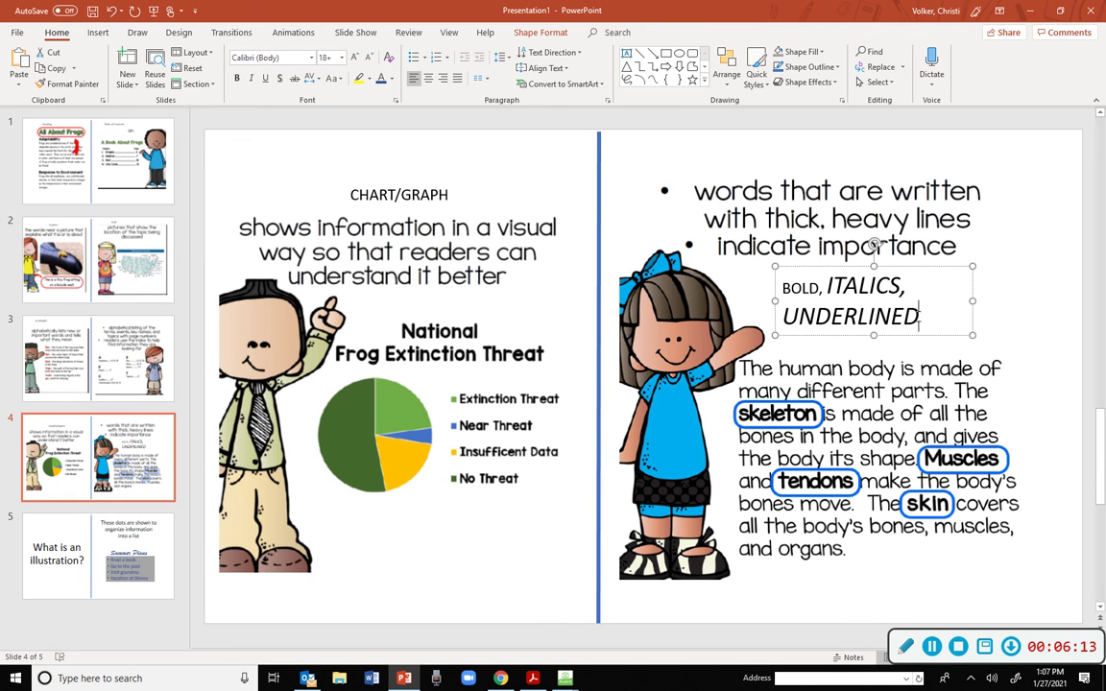
{"action": "double_click", "coordinate": [920, 317]}
{"action": "left_click", "coordinate": [268, 80]}
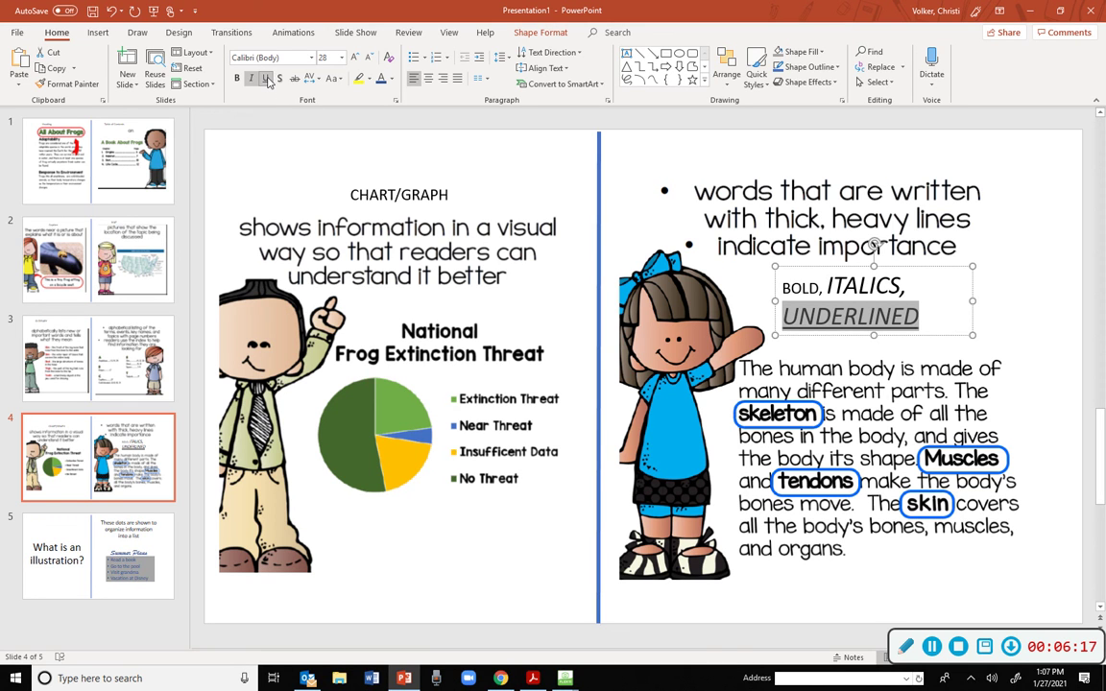
- Open slide 5 and underline the word "illustration" in the question with the red annotation marker
{"action": "left_click", "coordinate": [135, 576]}
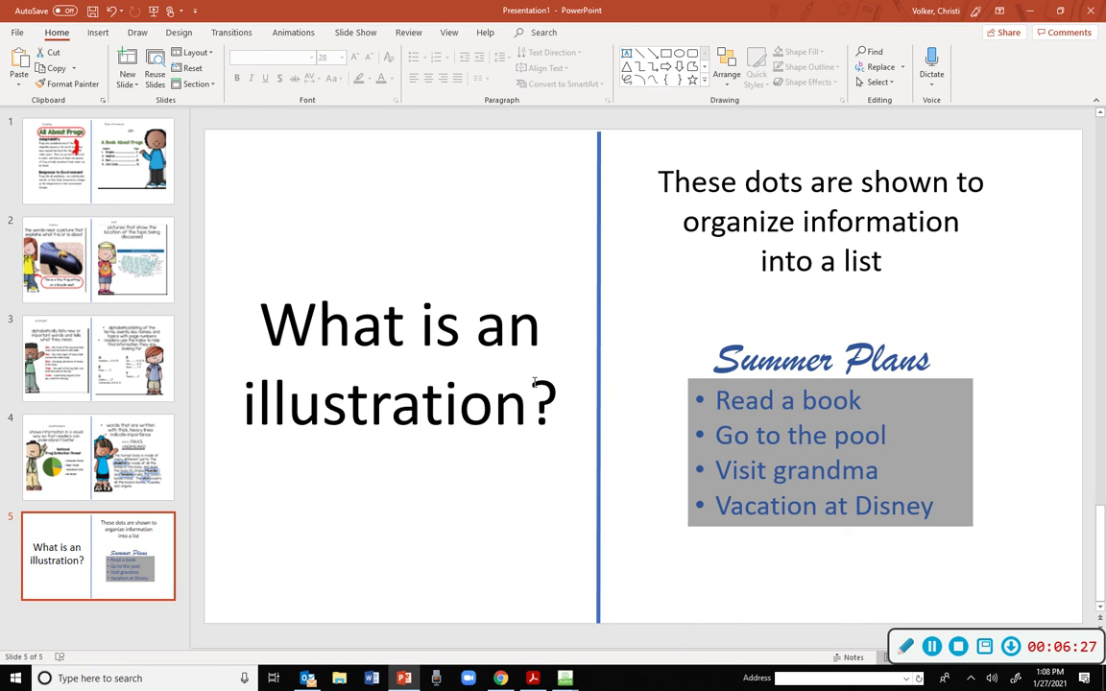
{"action": "left_click", "coordinate": [904, 646]}
{"action": "left_click", "coordinate": [36, 271]}
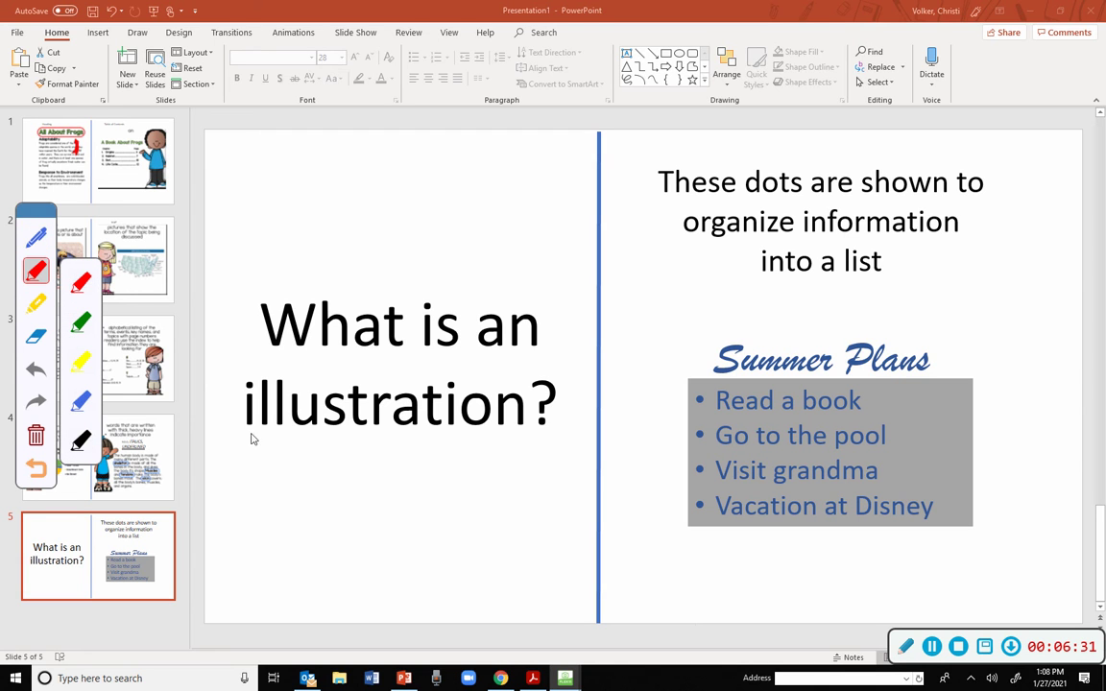
{"action": "left_click_drag", "start_coordinate": [246, 435], "coordinate": [536, 438]}
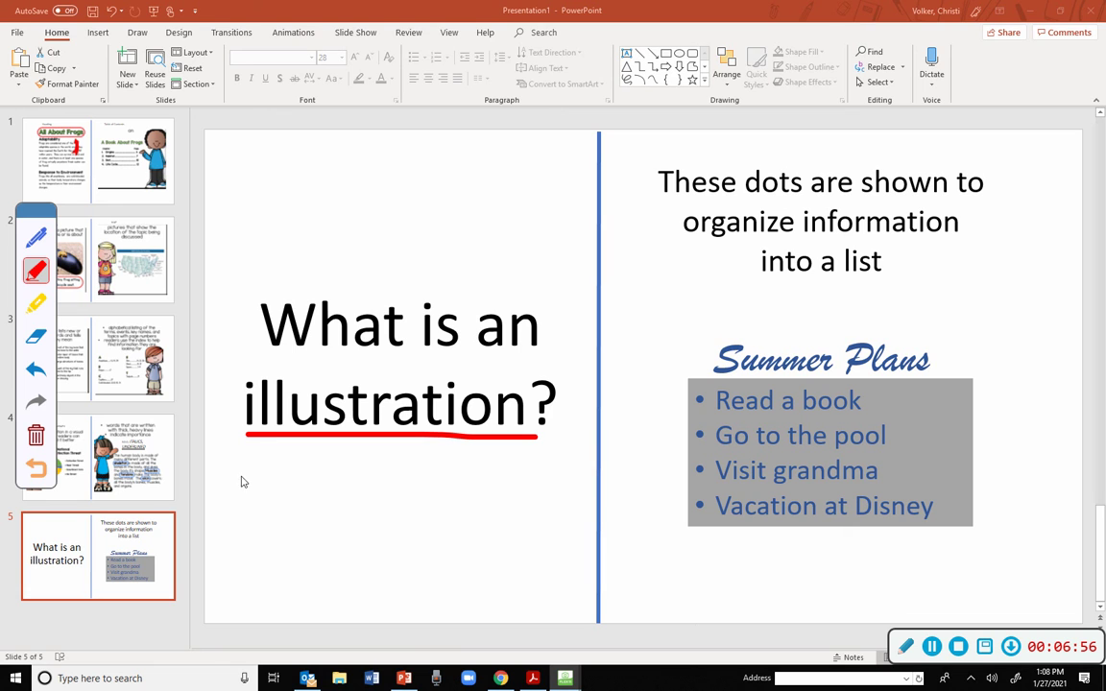
- Handwrite "hand drawn" in red below the illustration question
{"action": "mouse_move", "coordinate": [240, 459]}
{"action": "left_mouse_down"}
{"action": "mouse_move", "coordinate": [247, 523]}
{"action": "mouse_move", "coordinate": [277, 520]}
{"action": "mouse_move", "coordinate": [280, 493]}
{"action": "mouse_move", "coordinate": [303, 530]}
{"action": "left_mouse_up"}
{"action": "mouse_move", "coordinate": [320, 470]}
{"action": "left_mouse_down"}
{"action": "mouse_move", "coordinate": [321, 526]}
{"action": "mouse_move", "coordinate": [387, 526]}
{"action": "left_mouse_up"}
{"action": "mouse_move", "coordinate": [398, 456]}
{"action": "left_mouse_down"}
{"action": "mouse_move", "coordinate": [399, 526]}
{"action": "mouse_move", "coordinate": [336, 591]}
{"action": "left_mouse_up"}
{"action": "left_click_drag", "start_coordinate": [336, 590], "coordinate": [368, 576]}
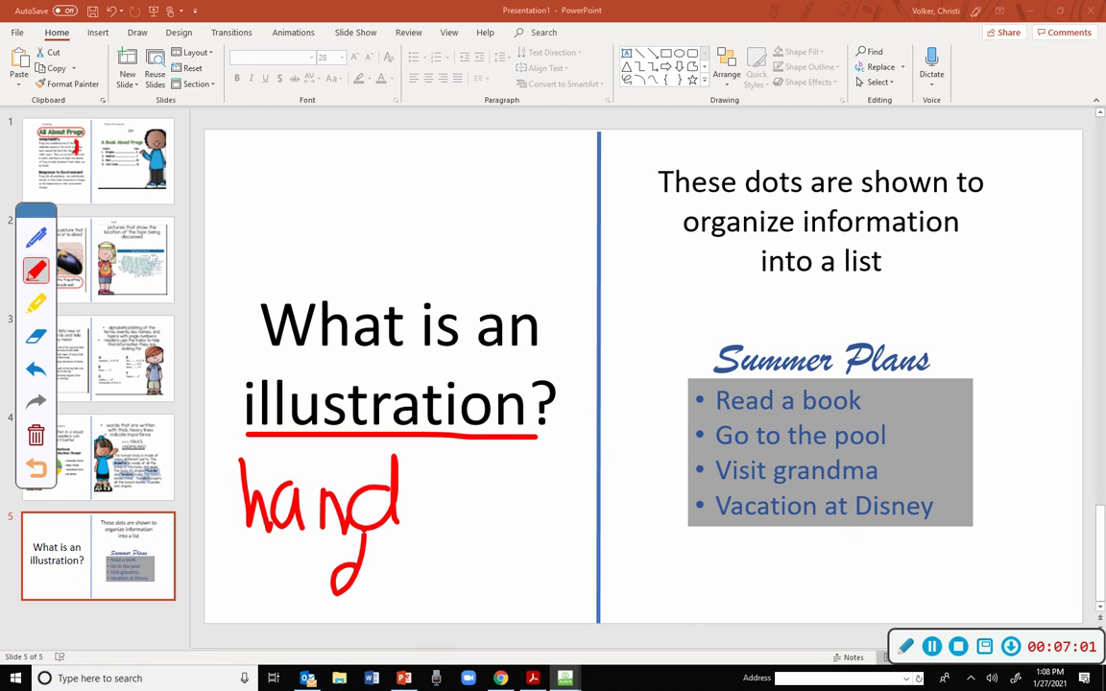
{"action": "mouse_move", "coordinate": [368, 530]}
{"action": "left_mouse_down"}
{"action": "mouse_move", "coordinate": [368, 590]}
{"action": "mouse_move", "coordinate": [388, 585]}
{"action": "left_mouse_up"}
{"action": "mouse_move", "coordinate": [388, 568]}
{"action": "left_mouse_down"}
{"action": "mouse_move", "coordinate": [401, 558]}
{"action": "mouse_move", "coordinate": [413, 590]}
{"action": "mouse_move", "coordinate": [431, 593]}
{"action": "mouse_move", "coordinate": [459, 588]}
{"action": "mouse_move", "coordinate": [483, 560]}
{"action": "mouse_move", "coordinate": [523, 555]}
{"action": "mouse_move", "coordinate": [539, 582]}
{"action": "left_mouse_up"}
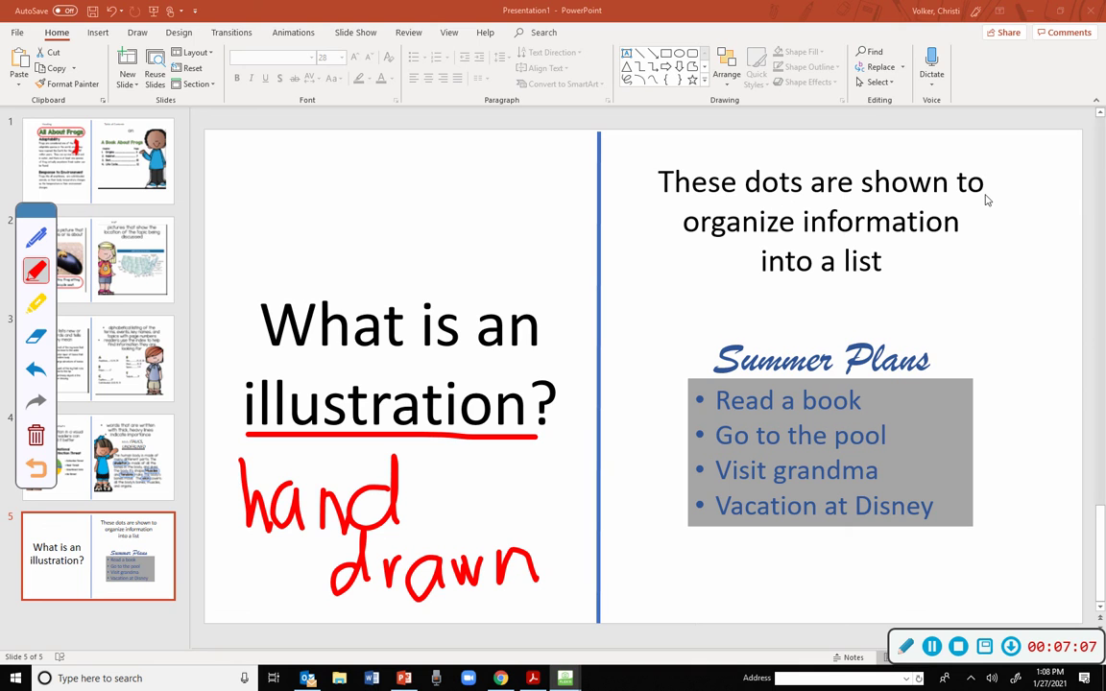
- Circle the Summer Plans bullets with an arrow and underline "organize" and "into a list" in red, and clear all annotations
{"action": "mouse_move", "coordinate": [697, 389]}
{"action": "left_mouse_down"}
{"action": "mouse_move", "coordinate": [681, 419]}
{"action": "mouse_move", "coordinate": [682, 518]}
{"action": "mouse_move", "coordinate": [700, 533]}
{"action": "mouse_move", "coordinate": [712, 379]}
{"action": "left_mouse_up"}
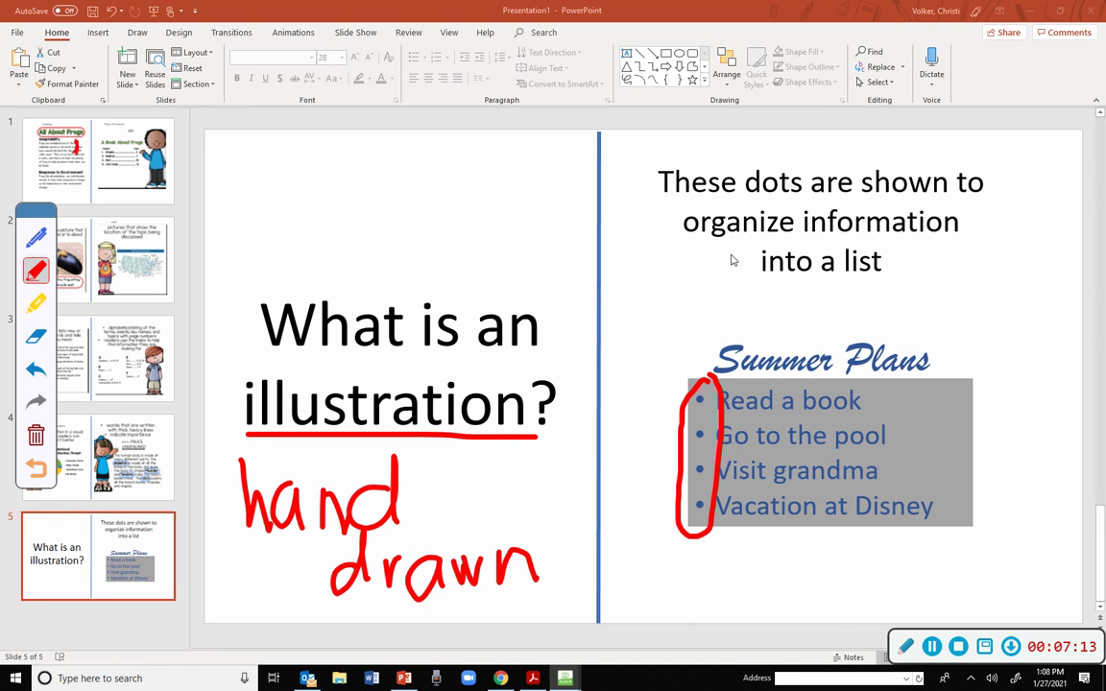
{"action": "left_click_drag", "start_coordinate": [701, 246], "coordinate": [852, 226]}
{"action": "left_click_drag", "start_coordinate": [752, 278], "coordinate": [929, 279]}
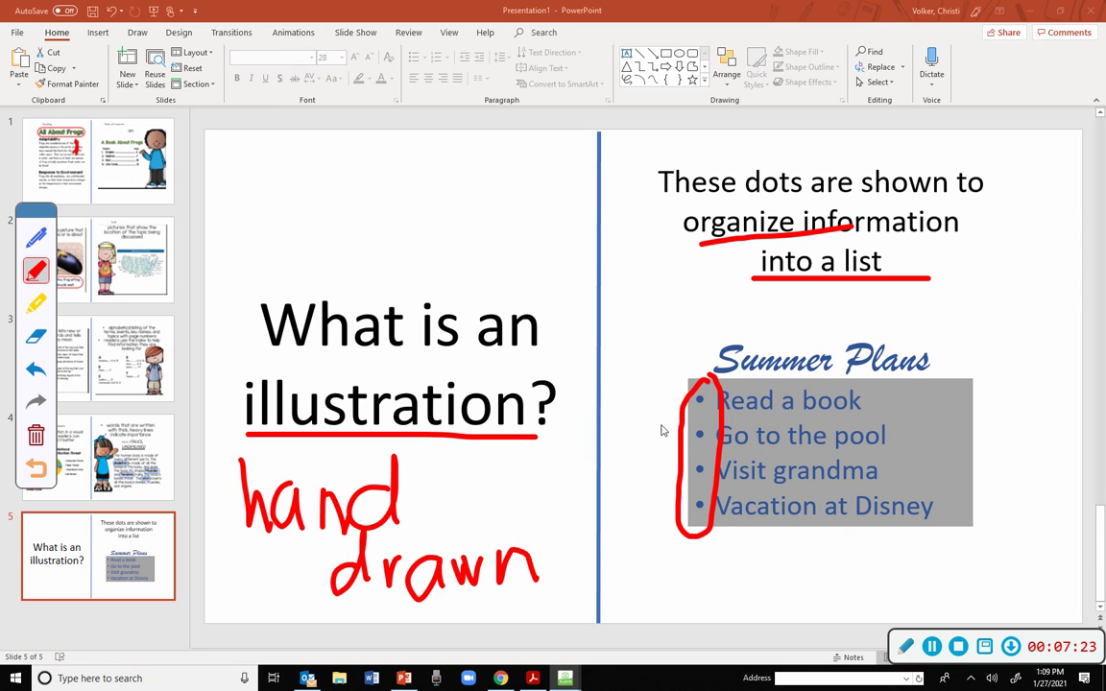
{"action": "left_click_drag", "start_coordinate": [651, 397], "coordinate": [668, 397]}
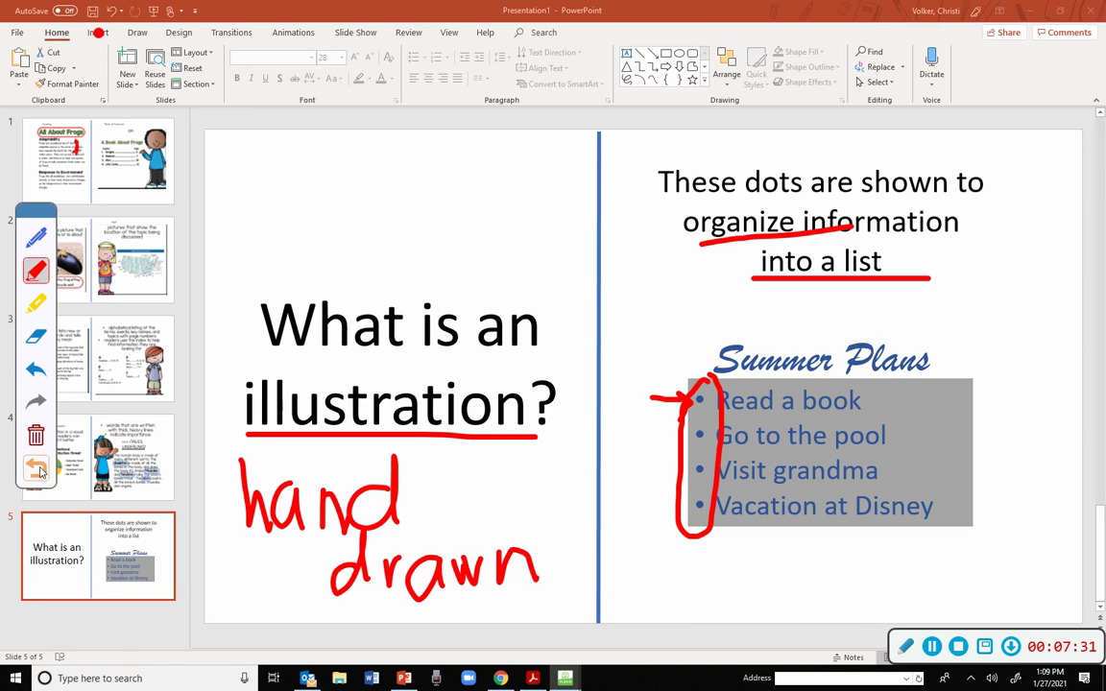
{"action": "left_click", "coordinate": [36, 435]}
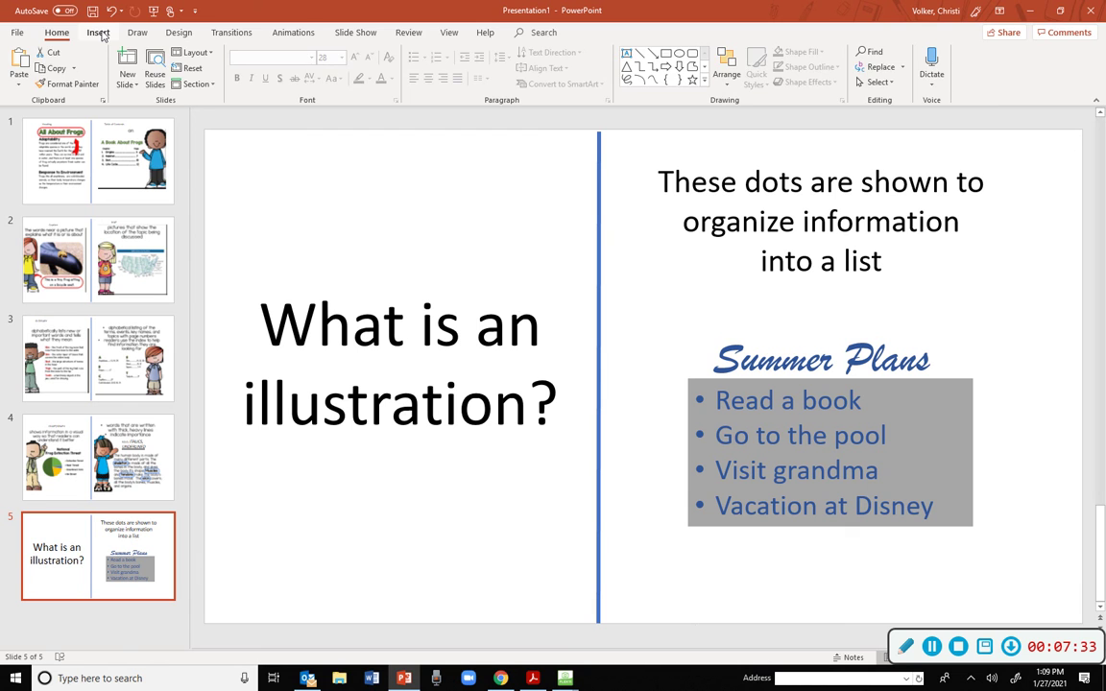
- Add a text box reading "BULLETS" between the definition about dots and the Summer Plans heading on slide 5
{"action": "left_click", "coordinate": [99, 32]}
{"action": "left_click", "coordinate": [693, 64]}
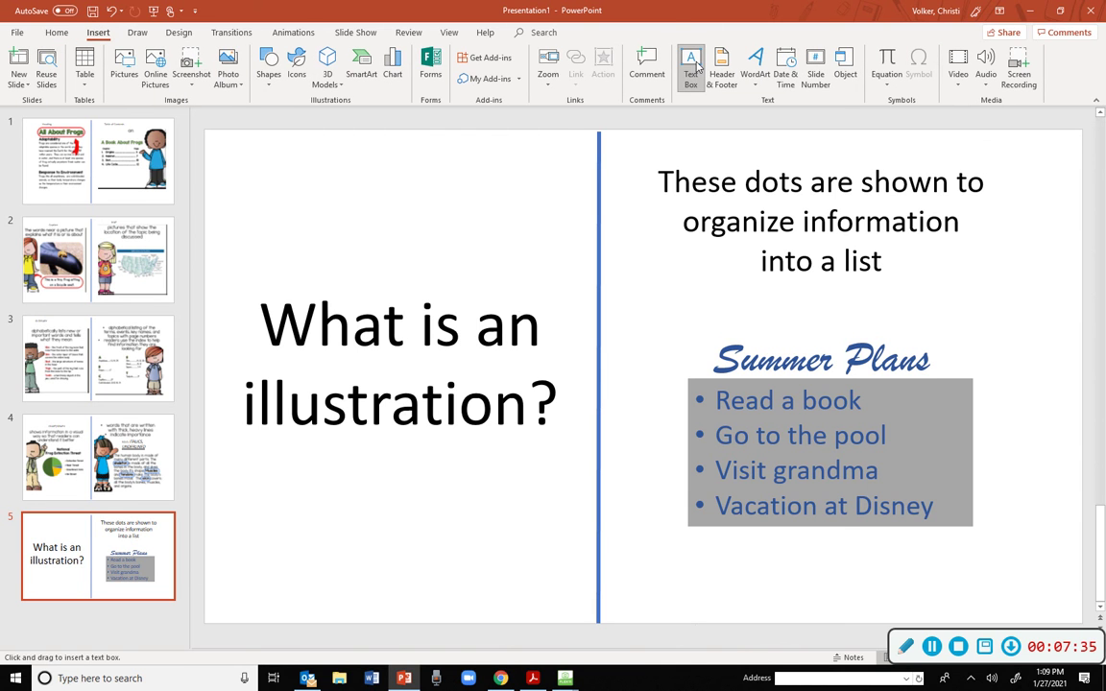
{"action": "left_click", "coordinate": [716, 299]}
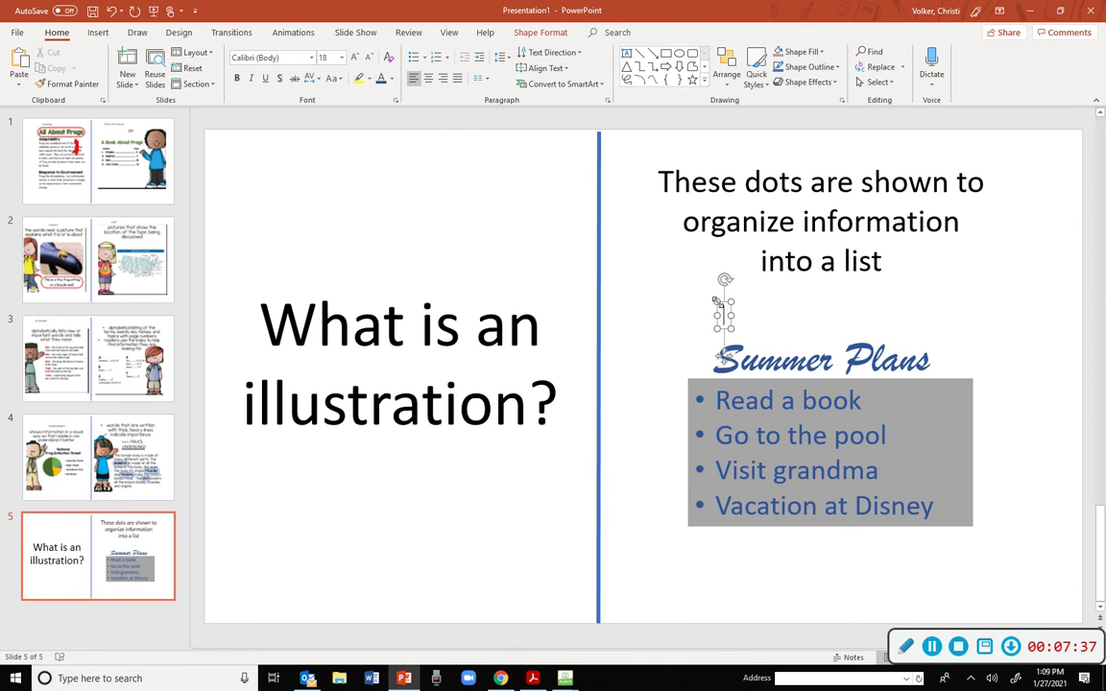
{"action": "type", "text": "bULLET"}
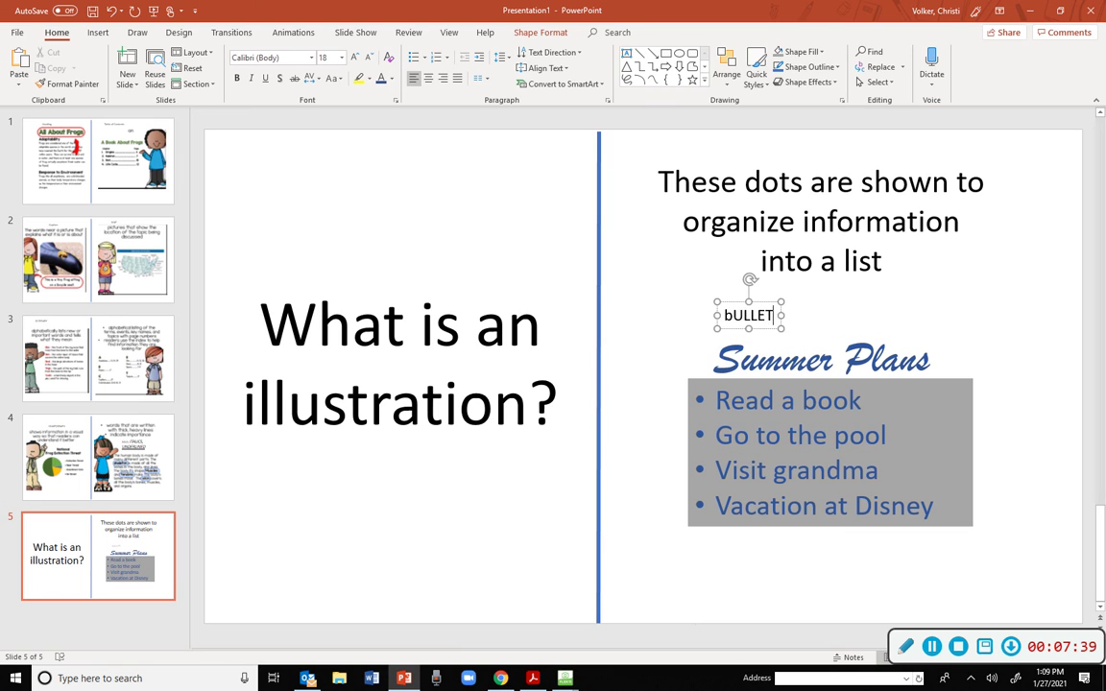
{"action": "key", "text": "BackSpace"}
{"action": "key", "text": "BackSpace"}
{"action": "key", "text": "BackSpace"}
{"action": "key", "text": "BackSpace"}
{"action": "key", "text": "BackSpace"}
{"action": "key", "text": "BackSpace"}
{"action": "type", "text": "BU"}
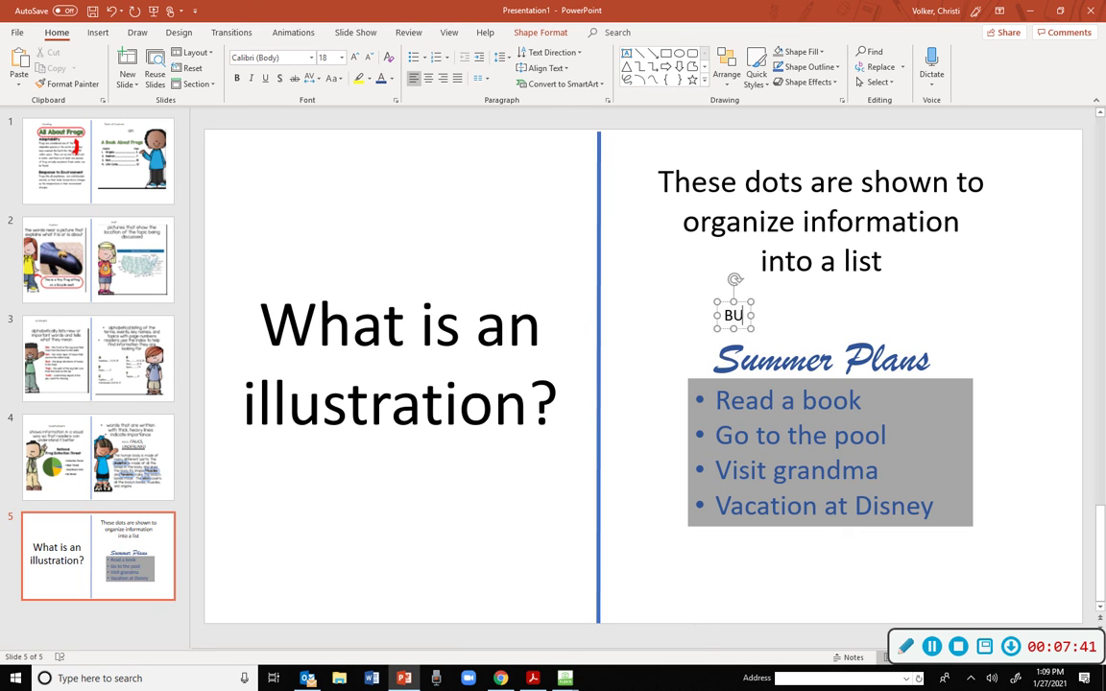
{"action": "type", "text": "LLETS"}
- Circle the list's bullets in red with an arrow from the "BULLETS" label, and clear the annotations
{"action": "left_click", "coordinate": [905, 646]}
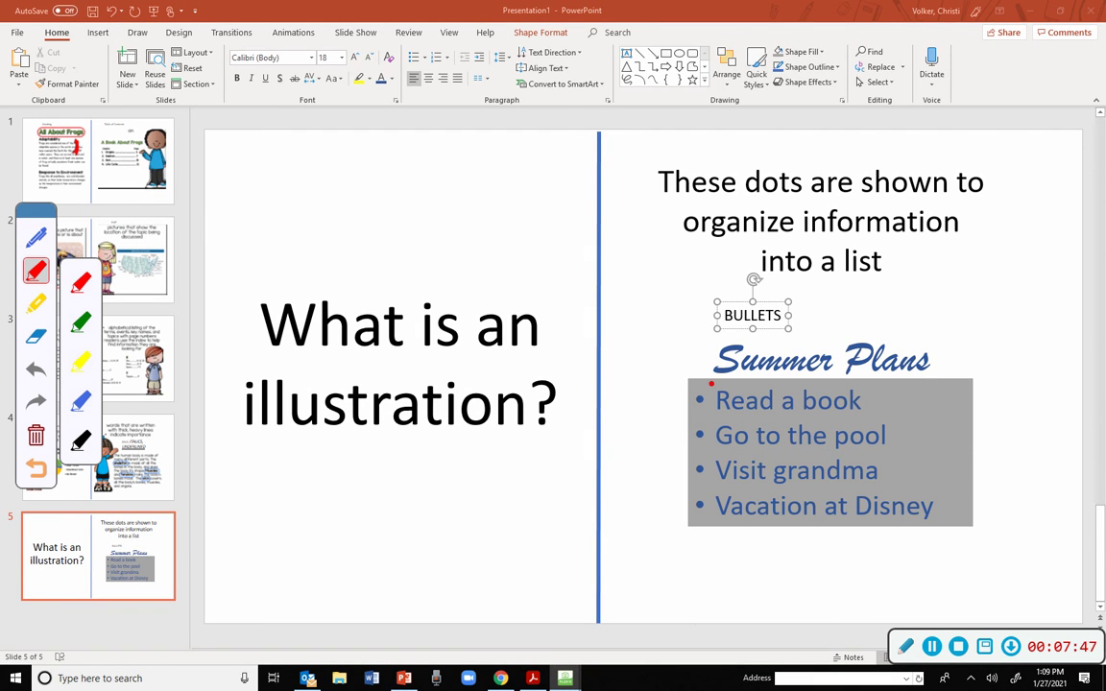
{"action": "mouse_move", "coordinate": [713, 385]}
{"action": "left_mouse_down"}
{"action": "mouse_move", "coordinate": [669, 402]}
{"action": "mouse_move", "coordinate": [670, 494]}
{"action": "mouse_move", "coordinate": [699, 513]}
{"action": "mouse_move", "coordinate": [718, 389]}
{"action": "mouse_move", "coordinate": [705, 376]}
{"action": "left_mouse_up"}
{"action": "left_click_drag", "start_coordinate": [716, 319], "coordinate": [677, 370]}
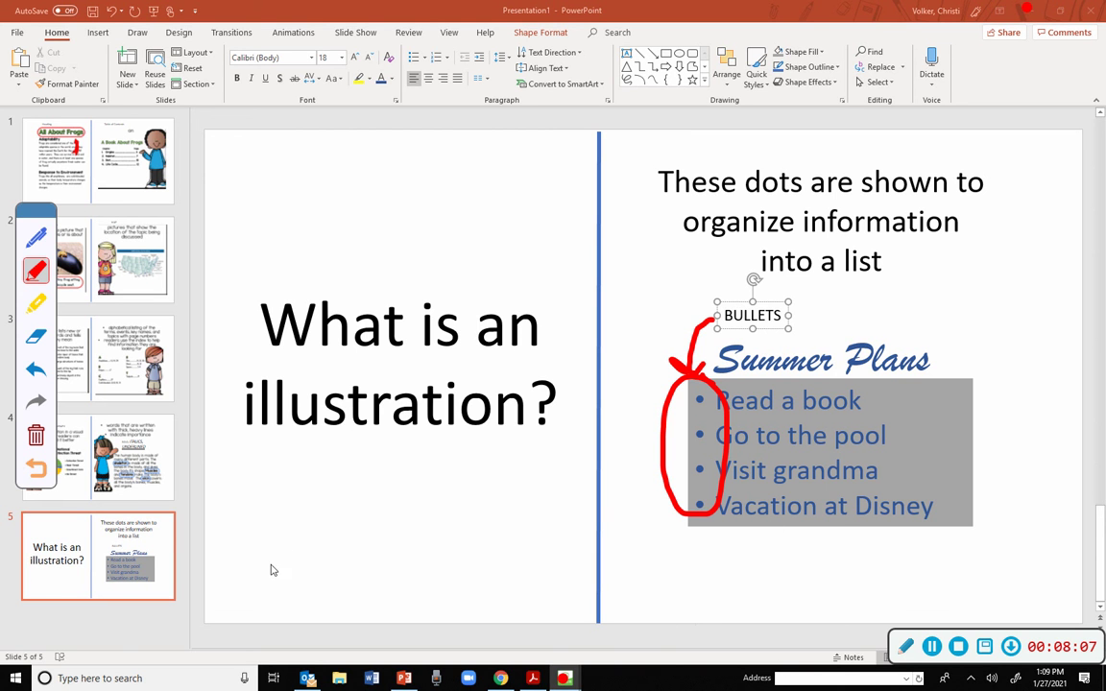
{"action": "left_click", "coordinate": [36, 432]}
- Switch to the HoverCam Flex11 window
{"action": "mouse_move", "coordinate": [567, 682]}
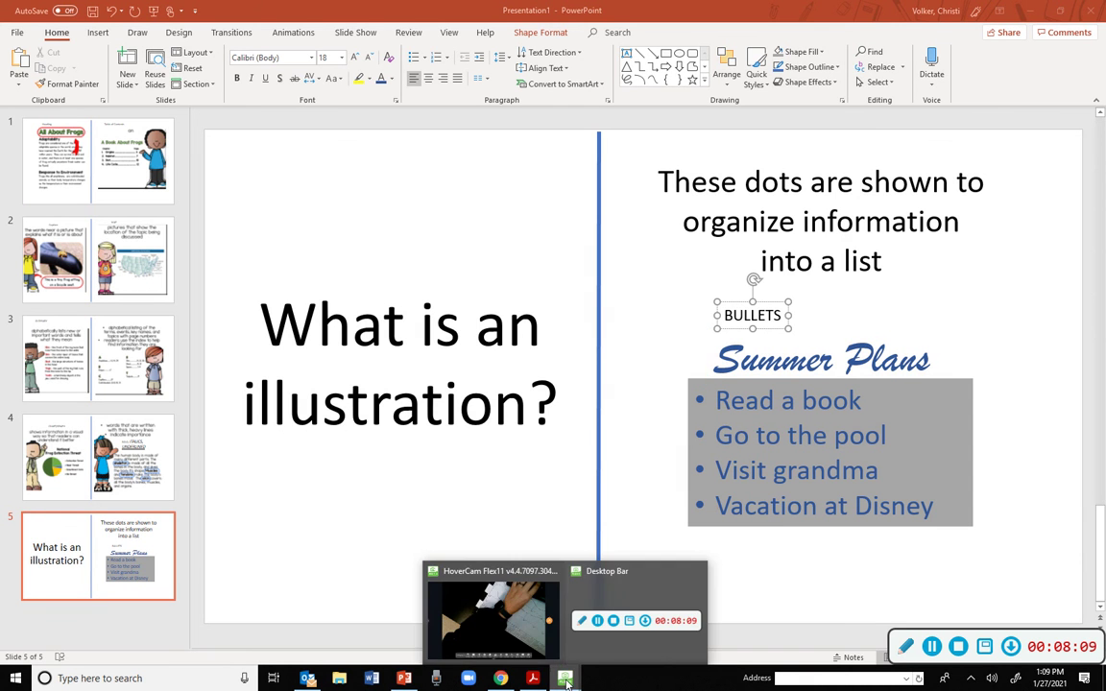
{"action": "left_click", "coordinate": [496, 622]}
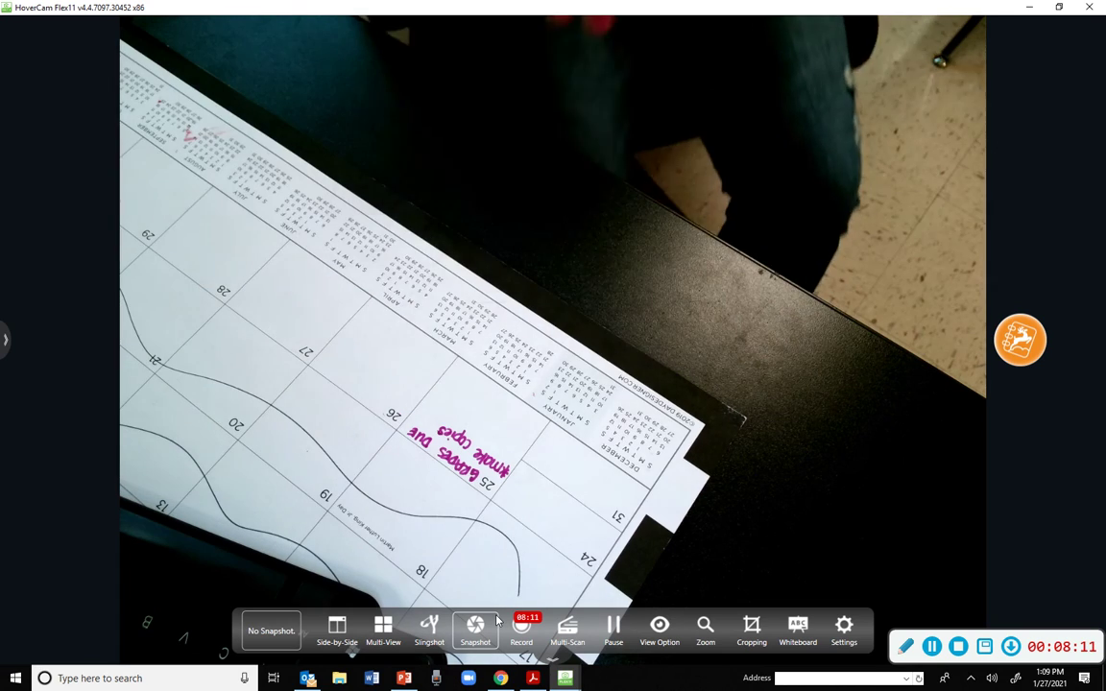